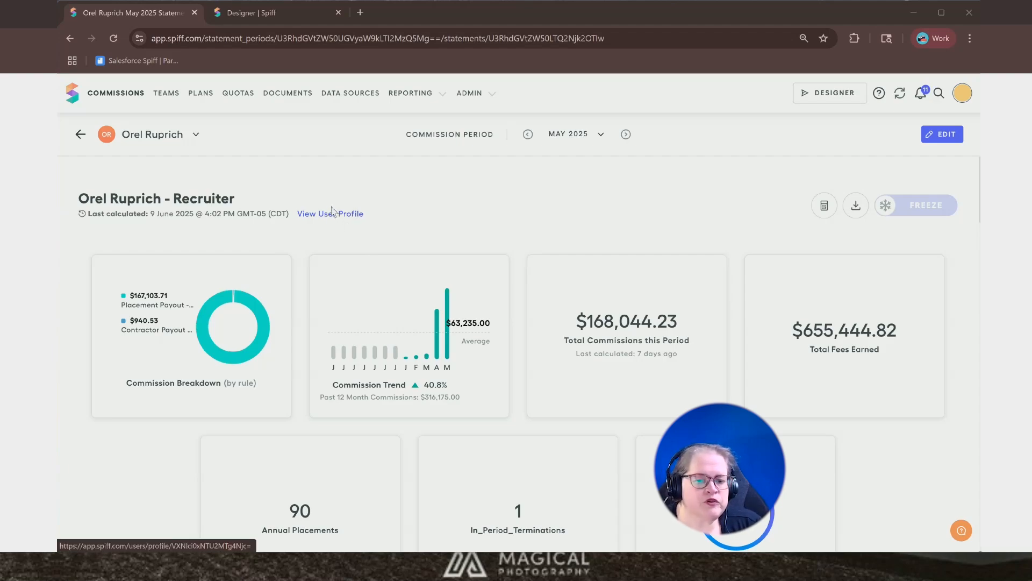
- Review the recruiter's May 2025 commission statement, scrolling through the summary metrics, payout rules and obligations table
scroll(334, 207, down, 2)
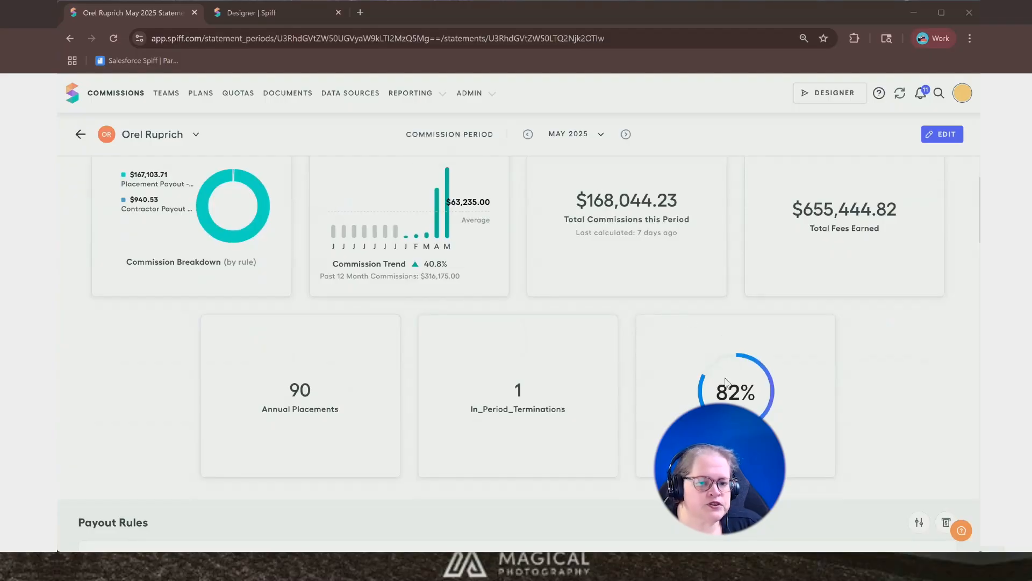
scroll(724, 392, down, 1)
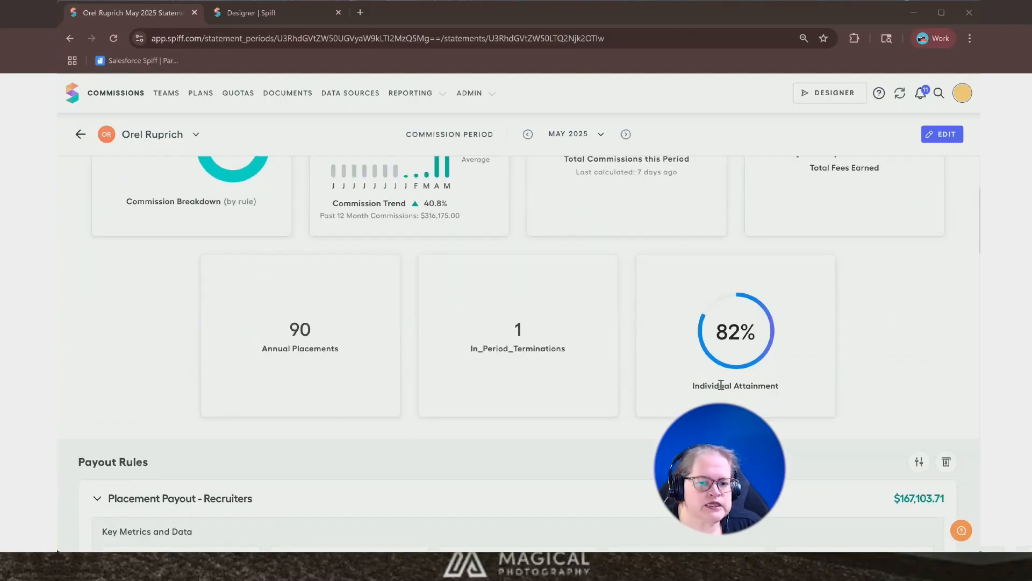
scroll(721, 385, down, 1)
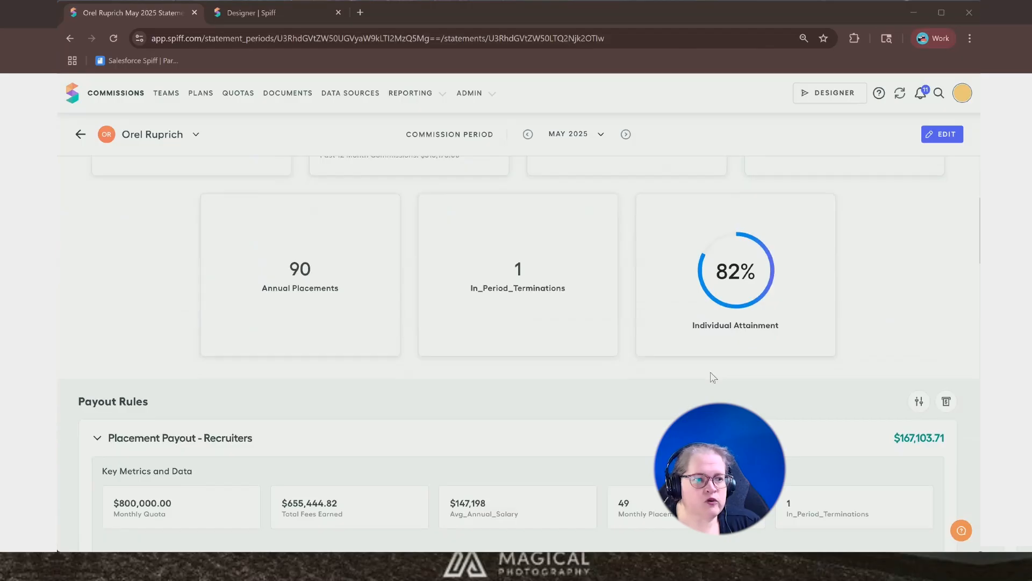
scroll(714, 377, down, 5)
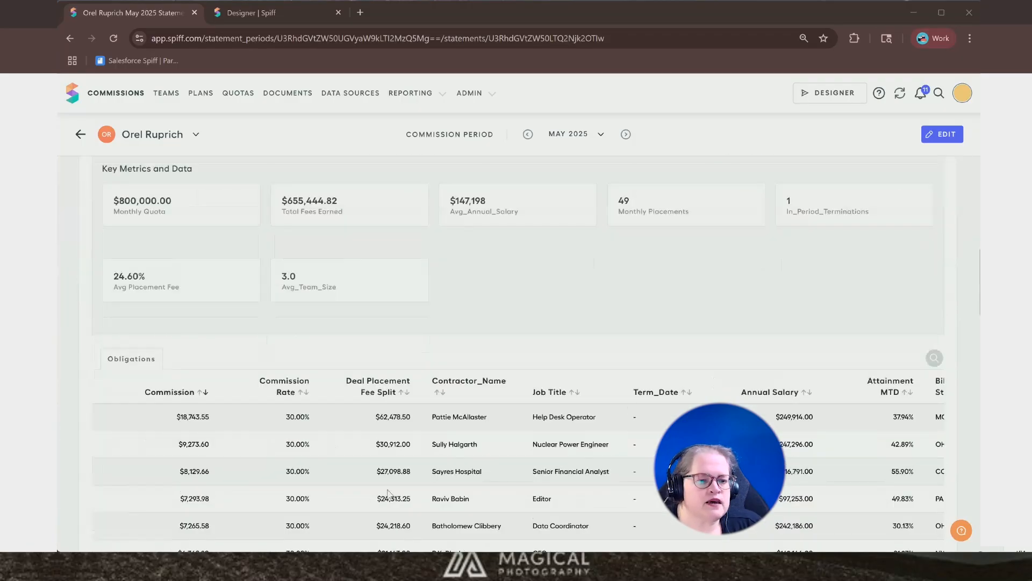
scroll(322, 392, down, 2)
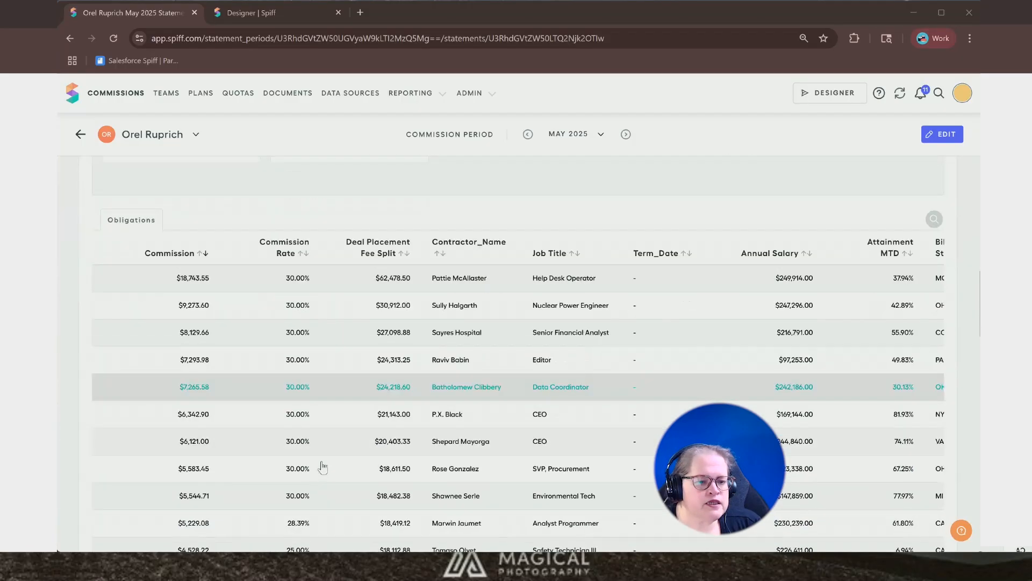
scroll(323, 466, down, 2)
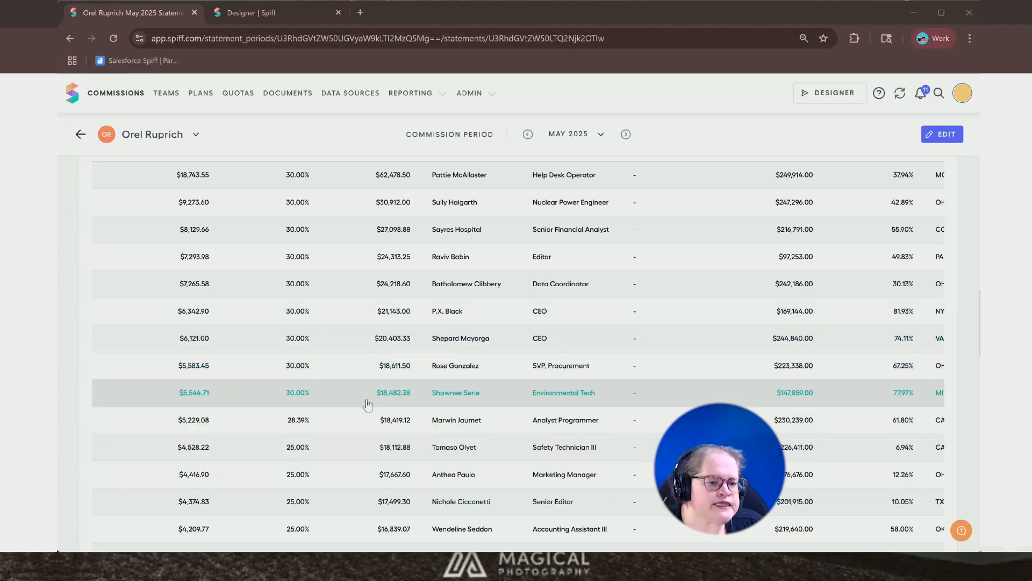
scroll(309, 519, down, 5)
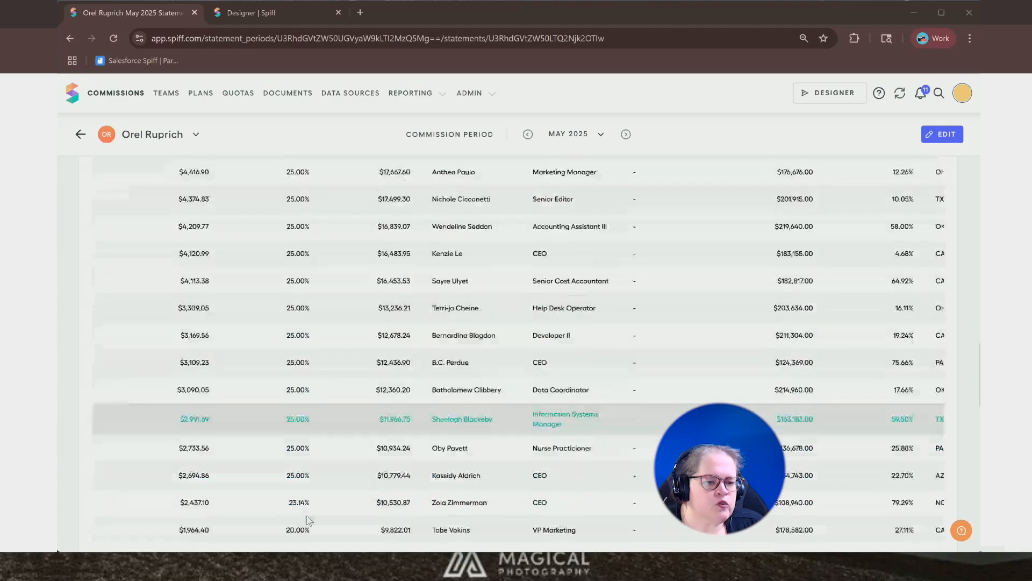
scroll(310, 518, down, 3)
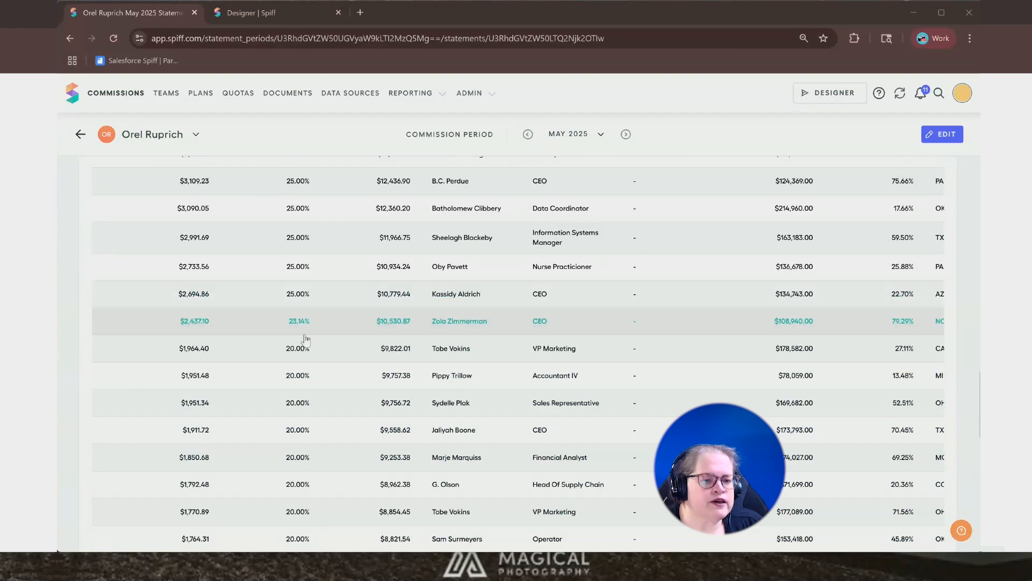
scroll(306, 323, up, 4)
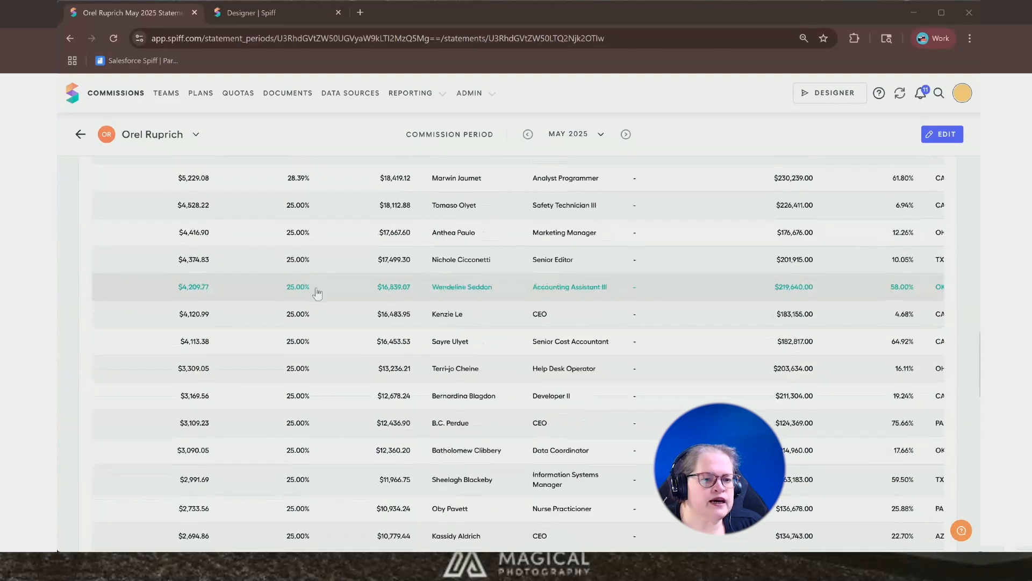
scroll(317, 292, up, 5)
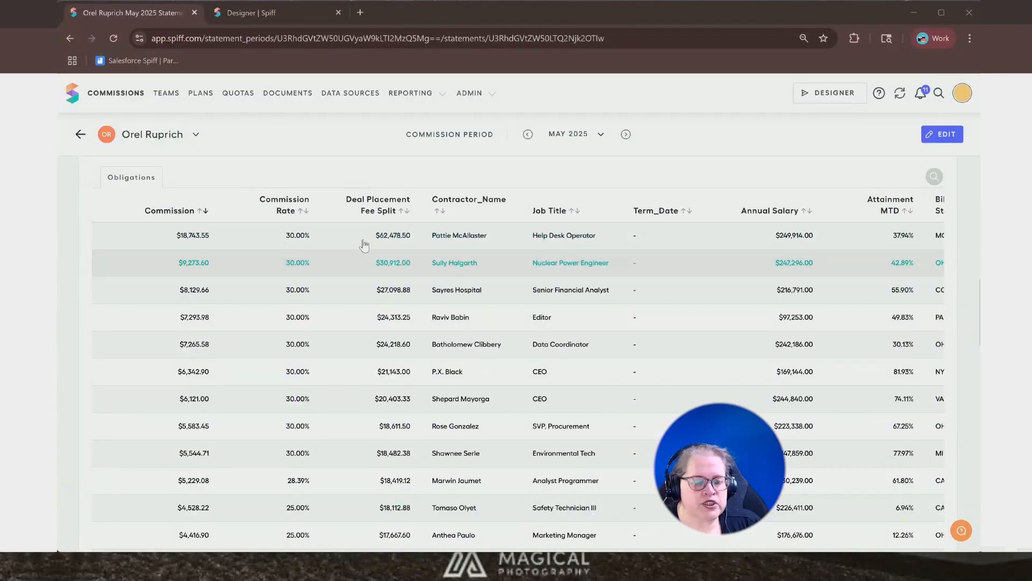
scroll(364, 247, up, 2)
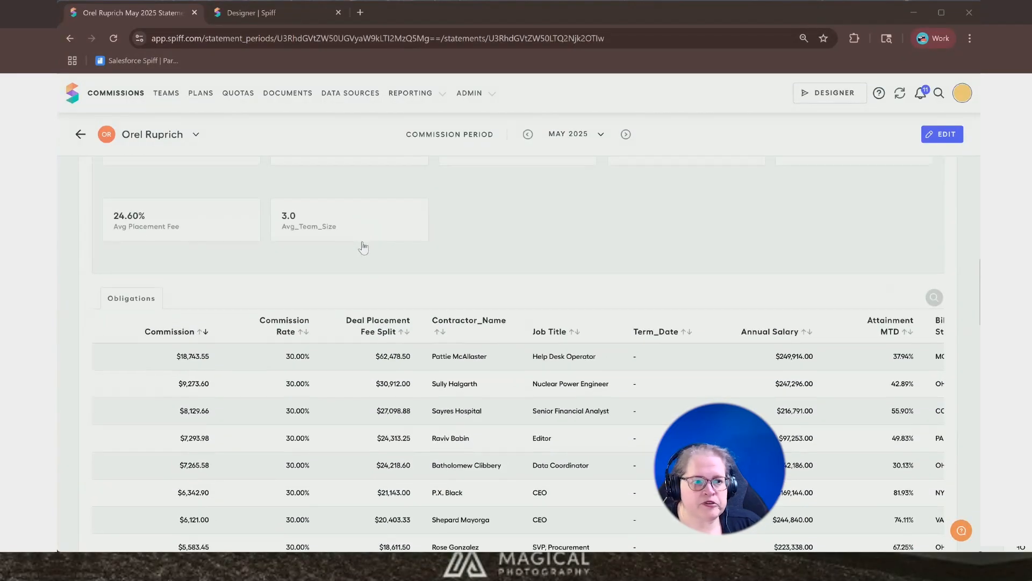
scroll(364, 247, up, 4)
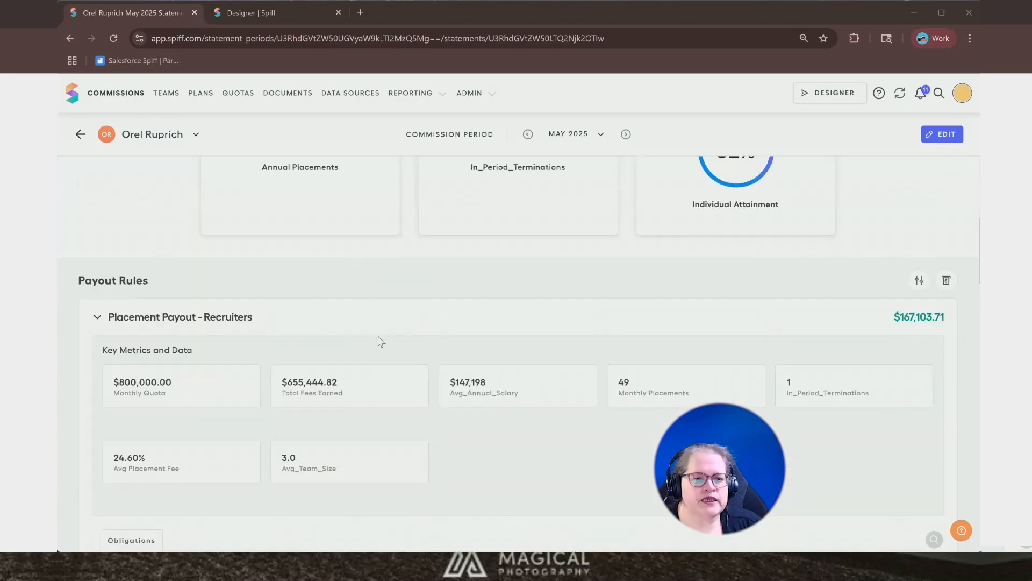
- Open the Teams_Birthday_Worksheet datasheet under the Recruitment folder in the Designer
click(263, 12)
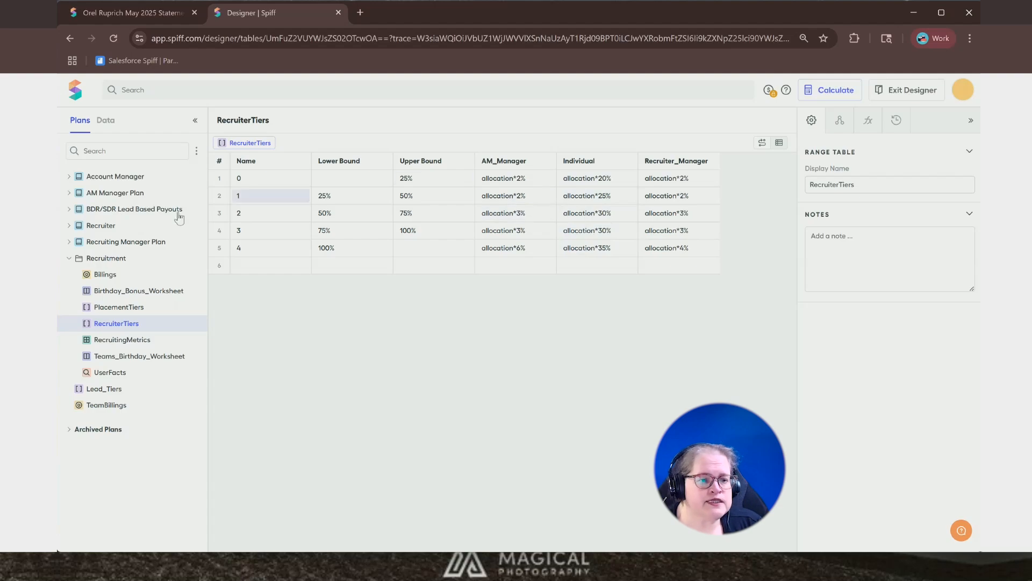
click(129, 296)
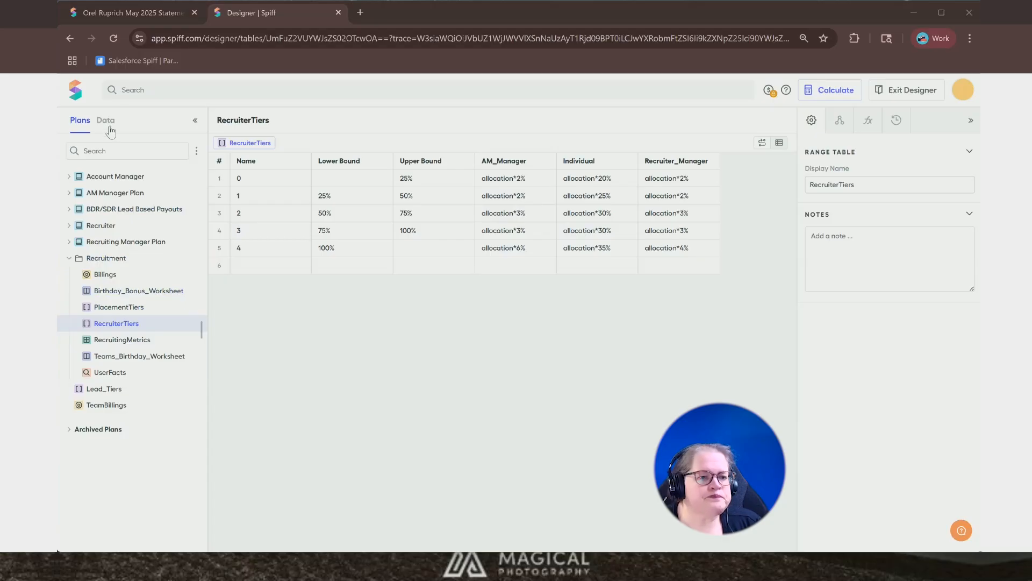
click(129, 356)
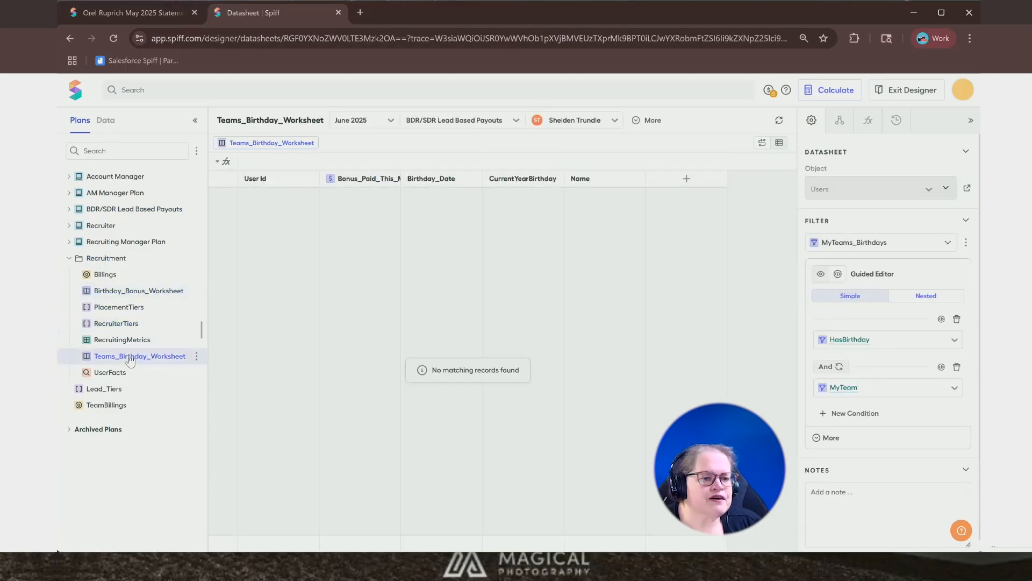
- Preview the worksheet for the AM Manager Plan in the November 2025 period
click(468, 121)
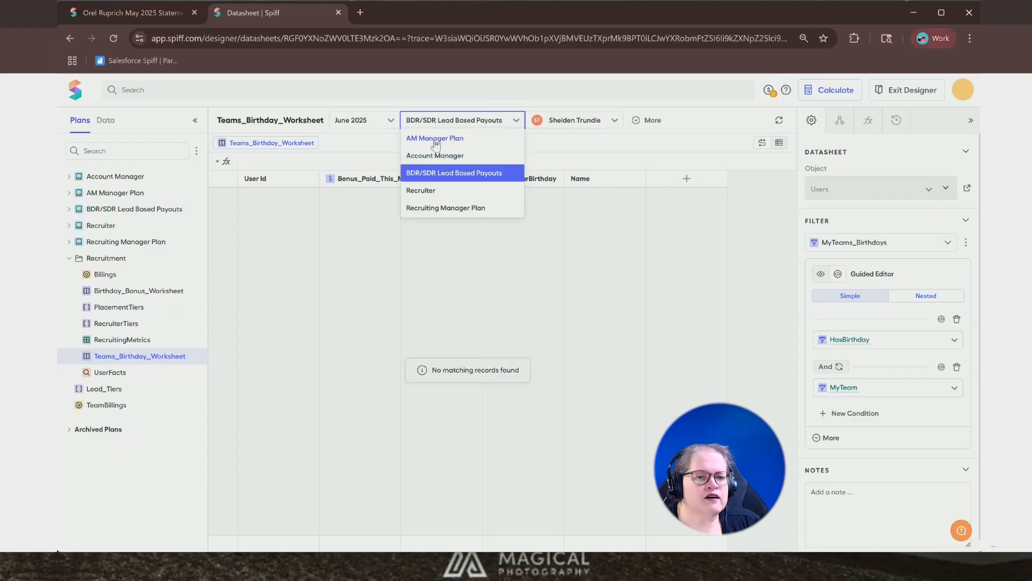
click(434, 138)
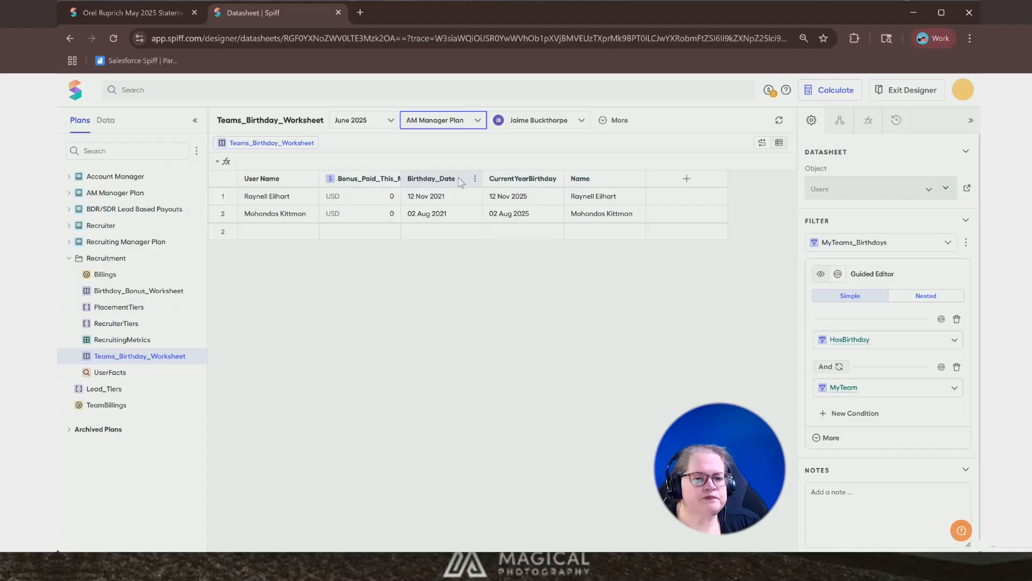
click(370, 121)
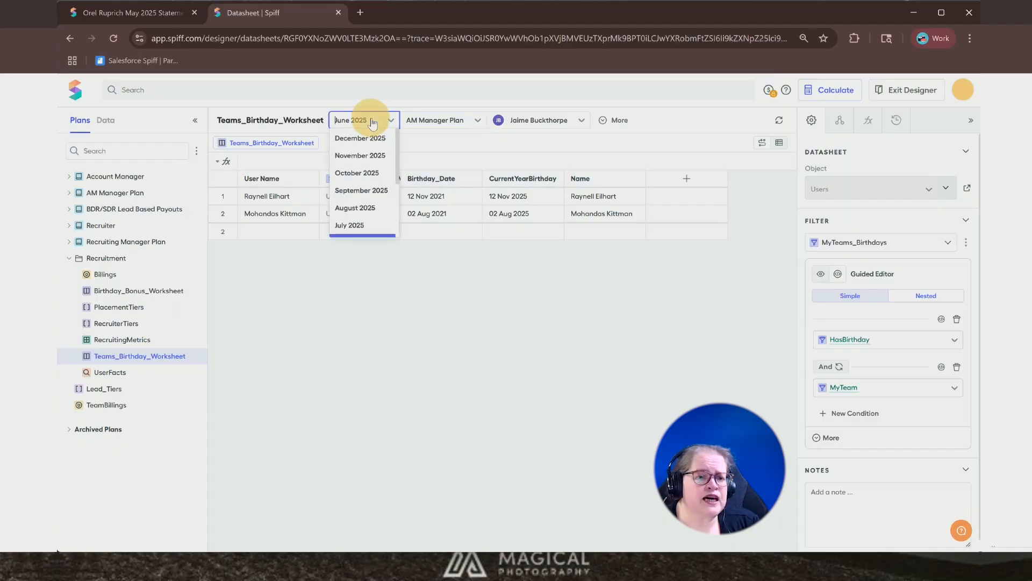
click(361, 156)
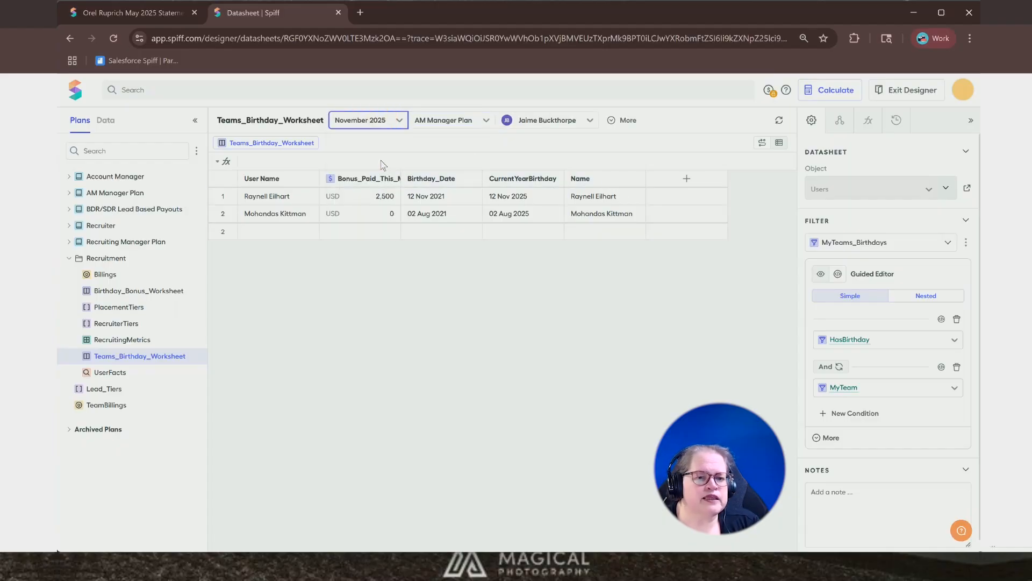
- Inspect the Birthday_Date formula and its vlookup function, then open the referenced UserFacts lookup table
click(430, 180)
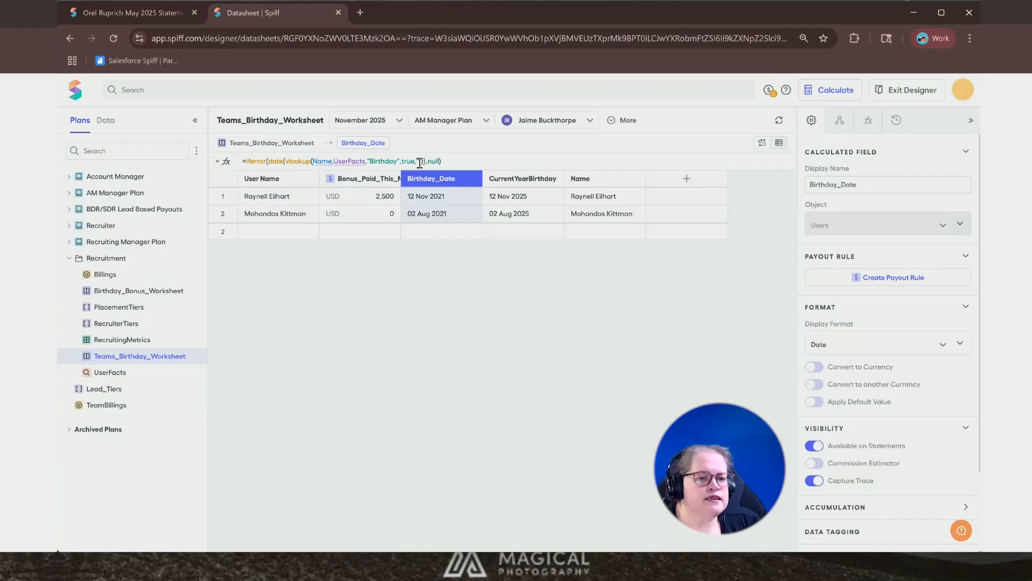
click(296, 164)
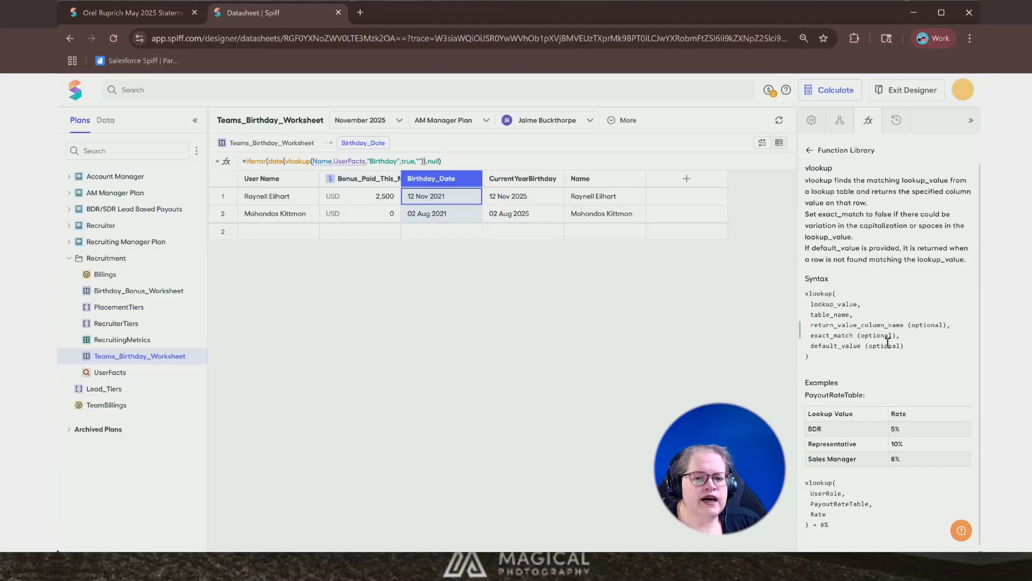
click(297, 164)
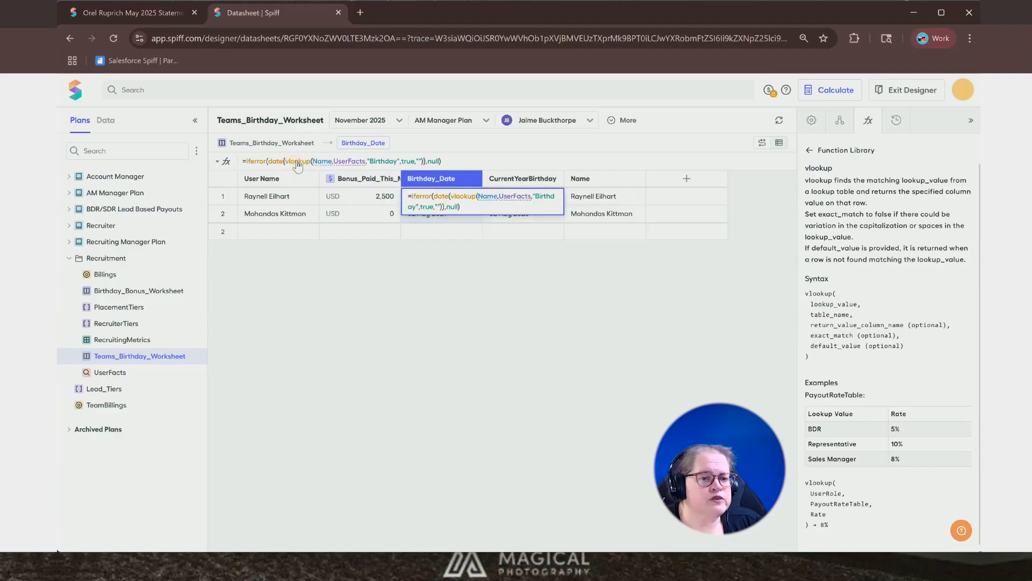
click(350, 161)
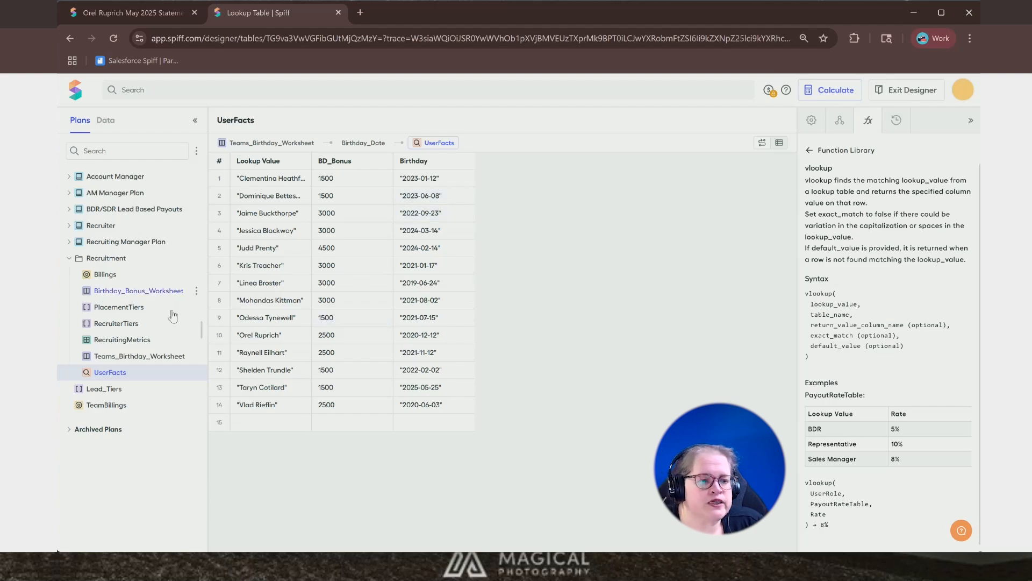
- Return to Teams_Birthday_Worksheet and switch its preview back to the AM Manager Plan
click(153, 362)
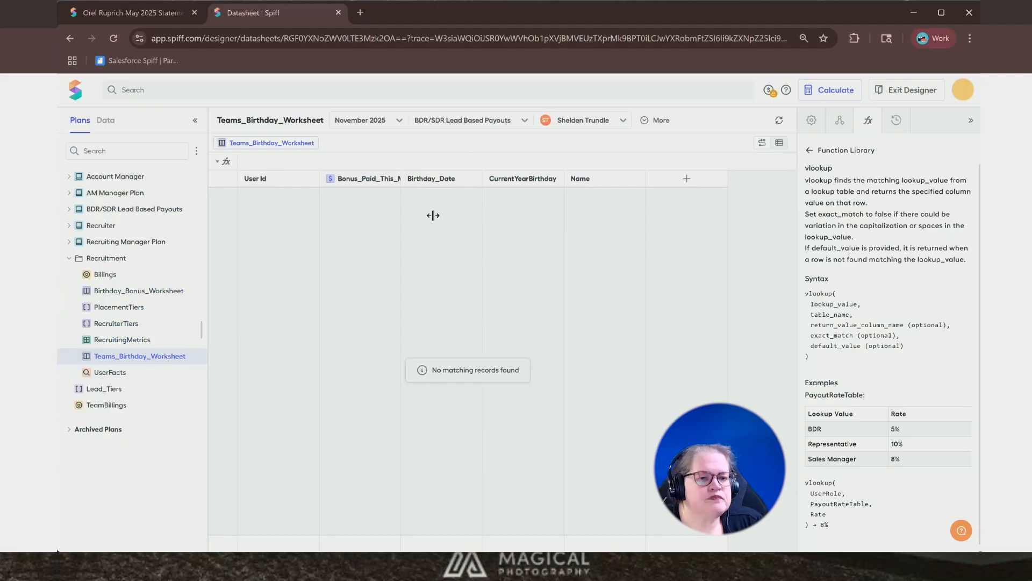
click(367, 121)
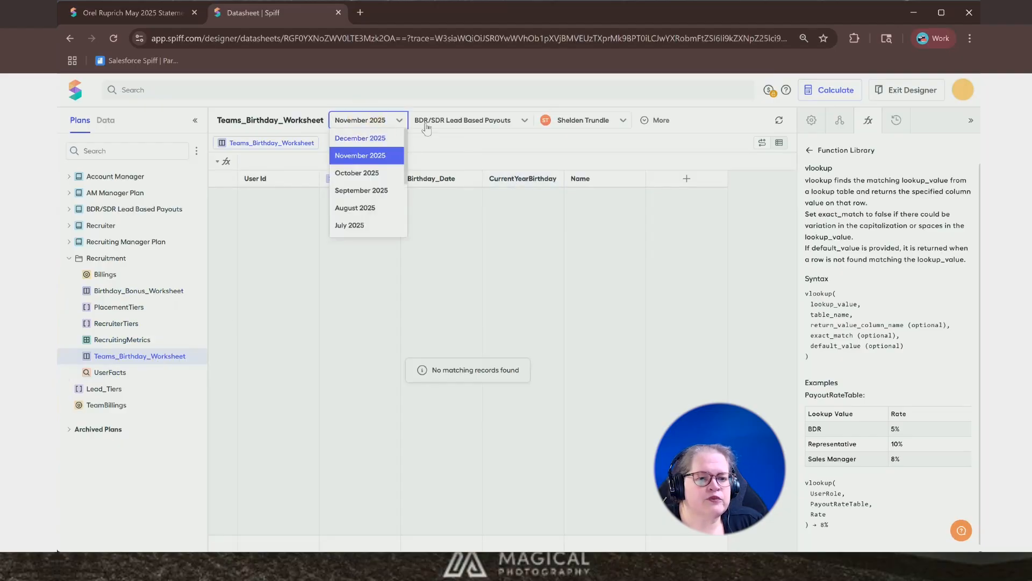
click(457, 120)
click(455, 140)
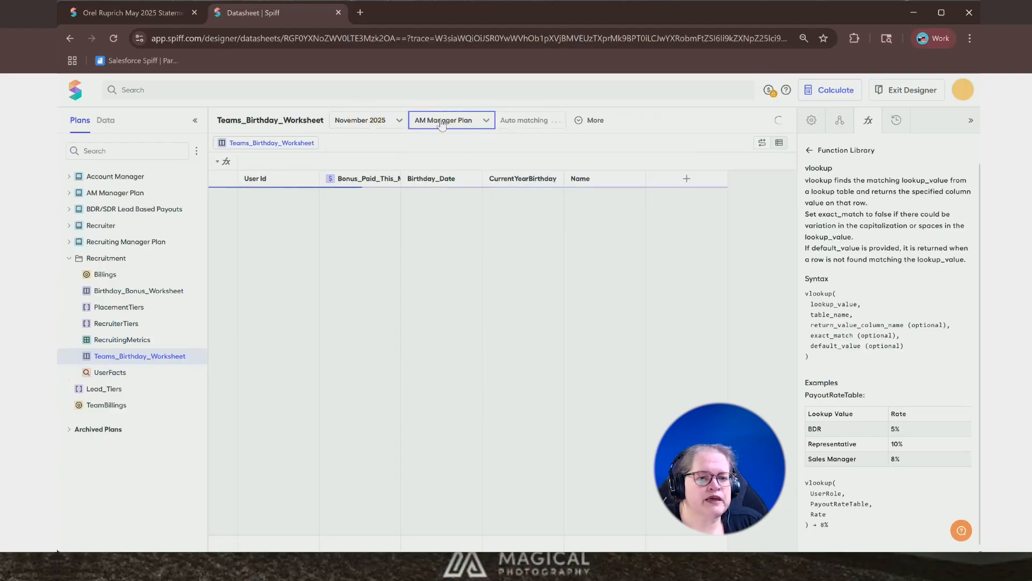
- Examine the formulas of the CurrentYearBirthday, Birthday_Date and Bonus_Paid_This_Month columns, and open the referenced CurrentBirthdayBonus field
click(500, 178)
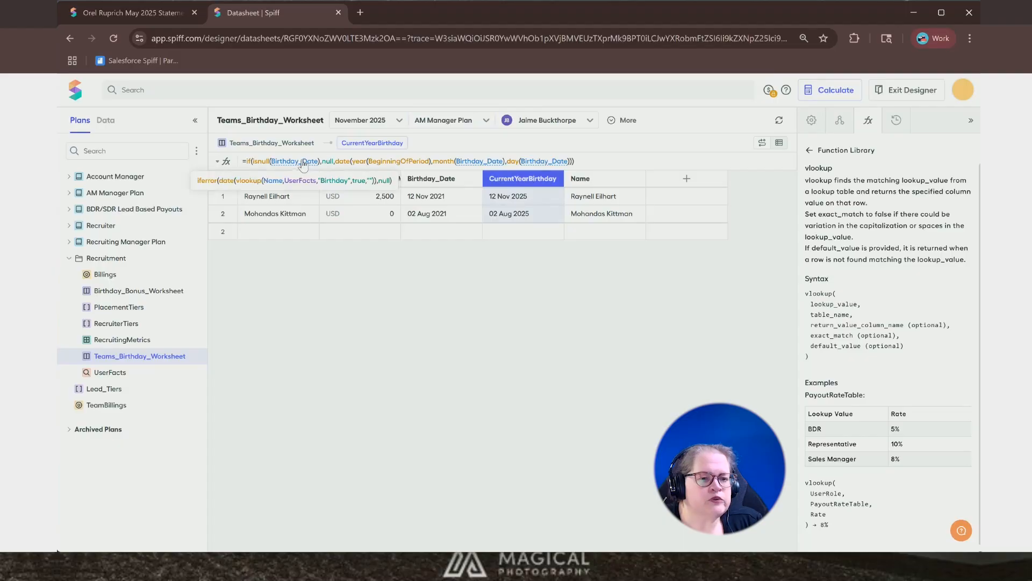
click(437, 181)
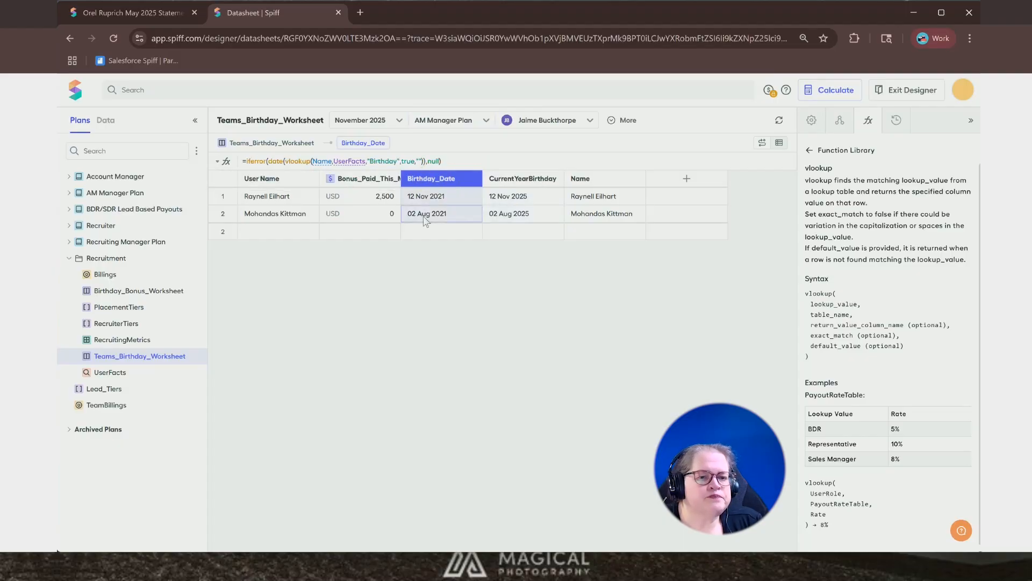
click(511, 177)
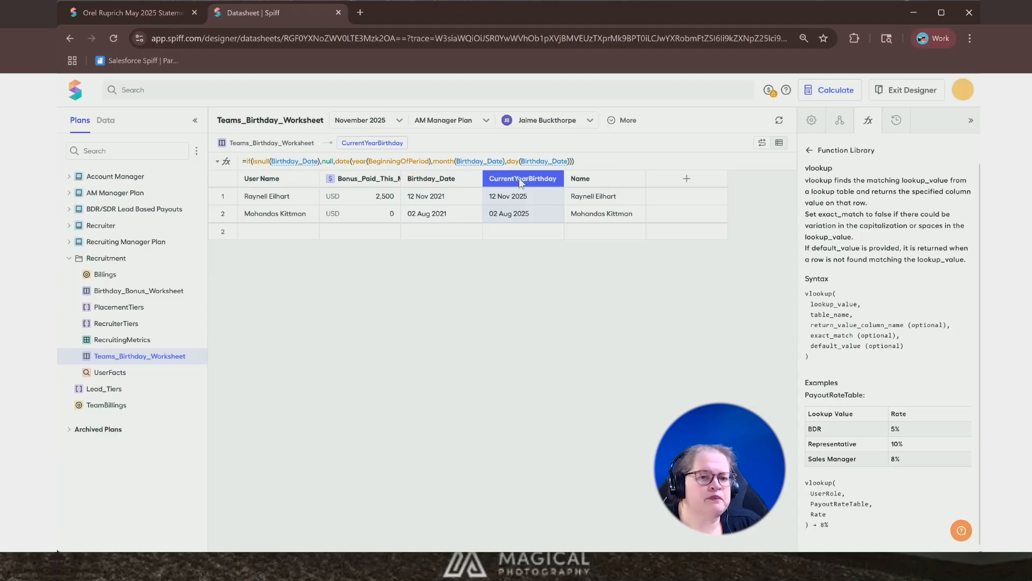
click(354, 179)
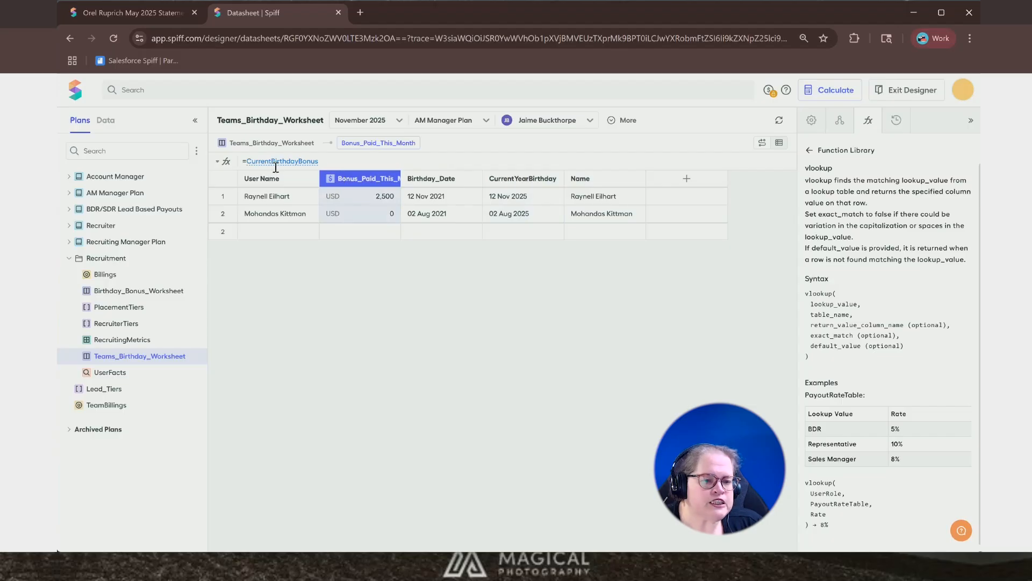
mouse_move(276, 167)
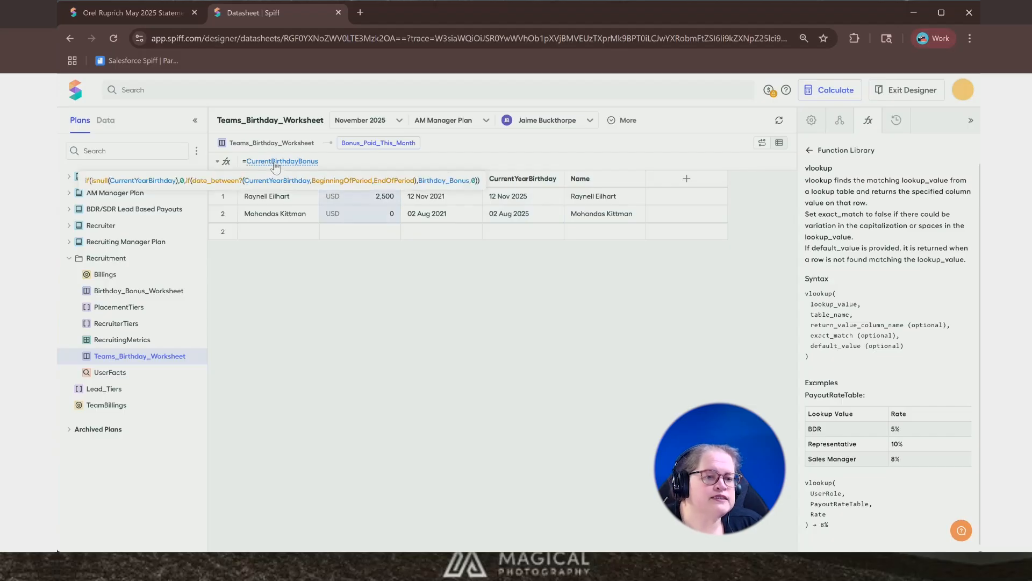
click(276, 162)
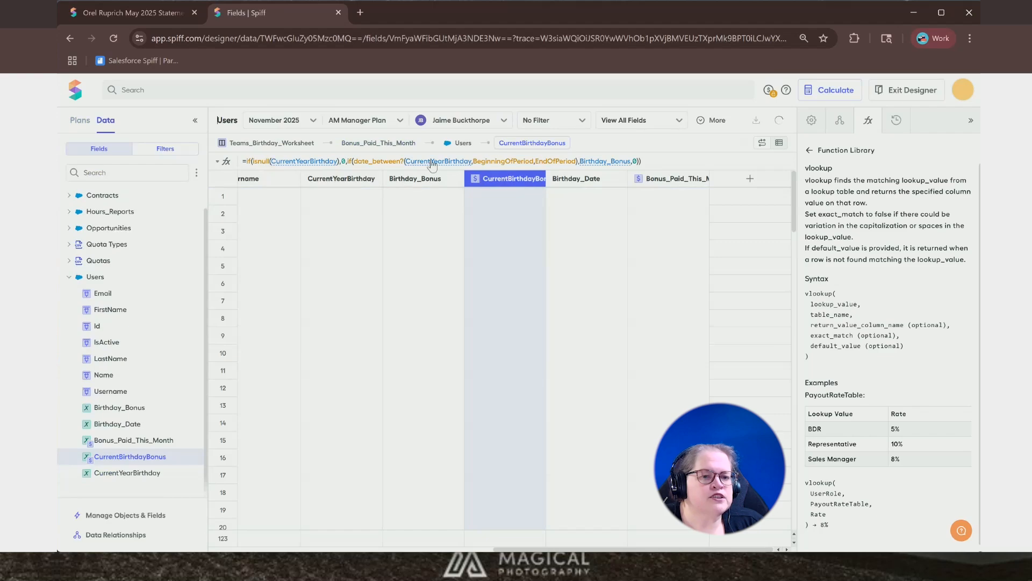
- Open Lead_Based_Worksheet in the BDR/SDR Lead Based Payouts plan and inspect the Range_Table_Lookup formula
click(594, 162)
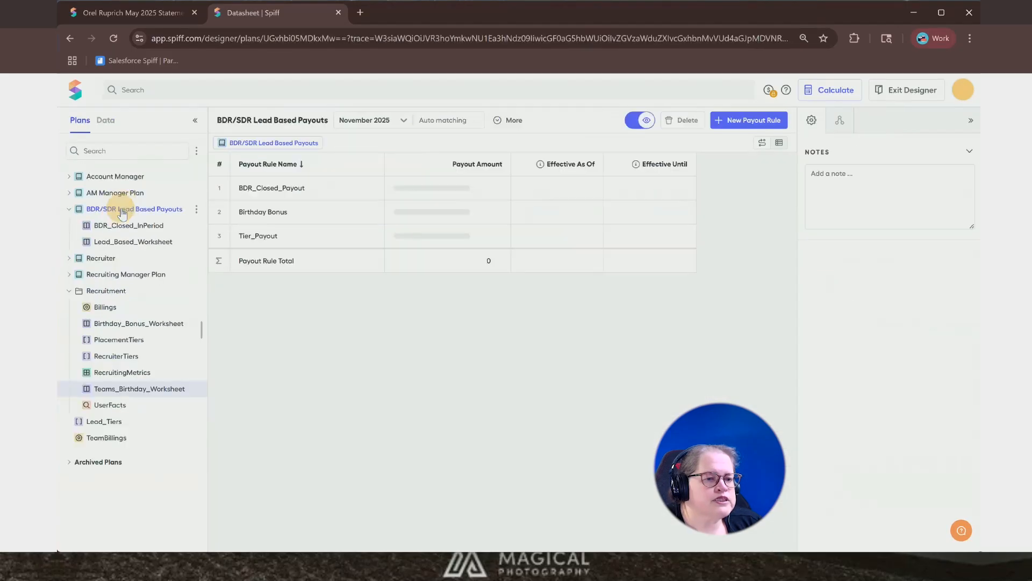
click(127, 244)
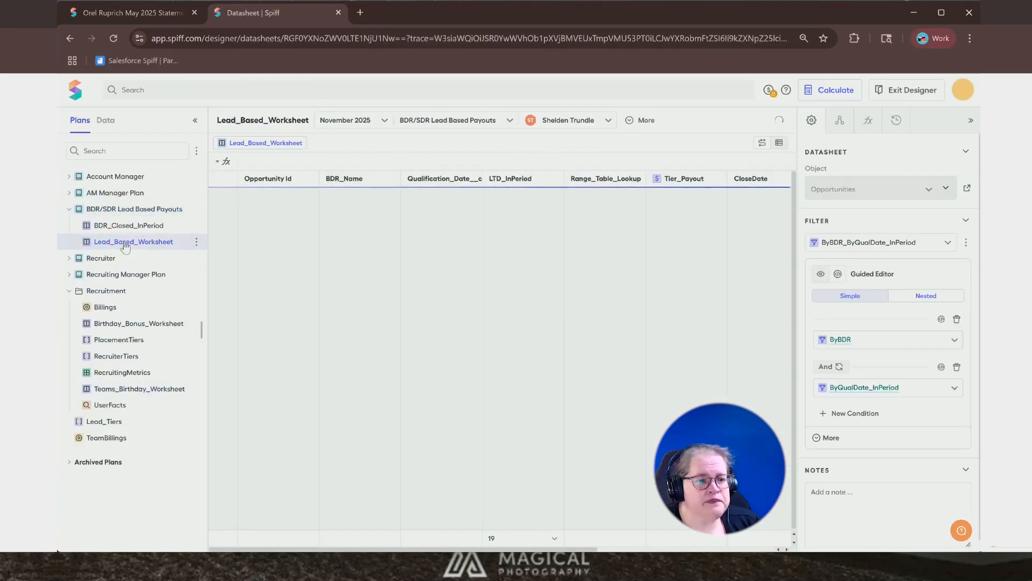
click(616, 179)
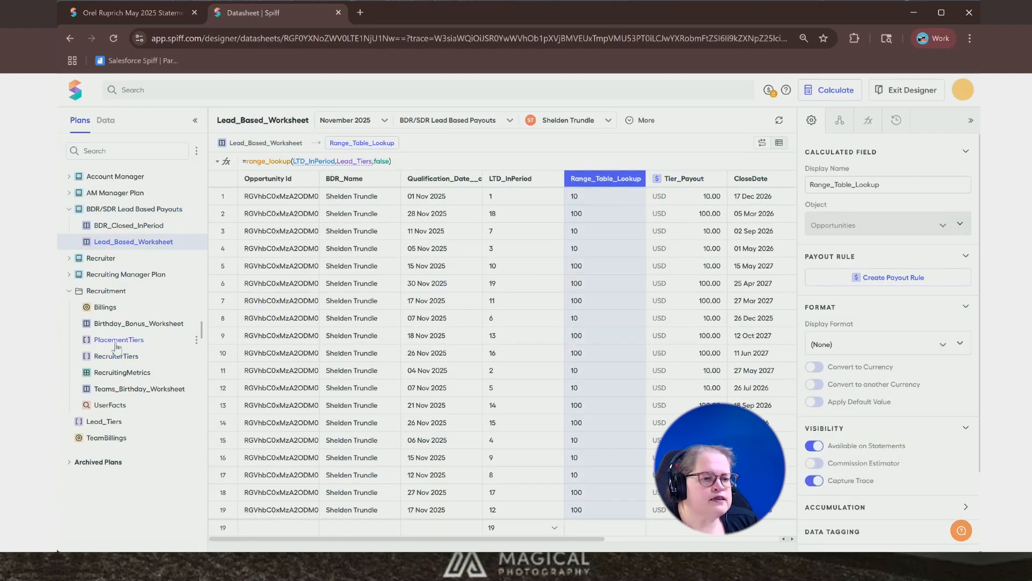
- Open the Lead_Tiers range table, then expand the Recruitment folder and open the RecruiterTiers range table
click(108, 424)
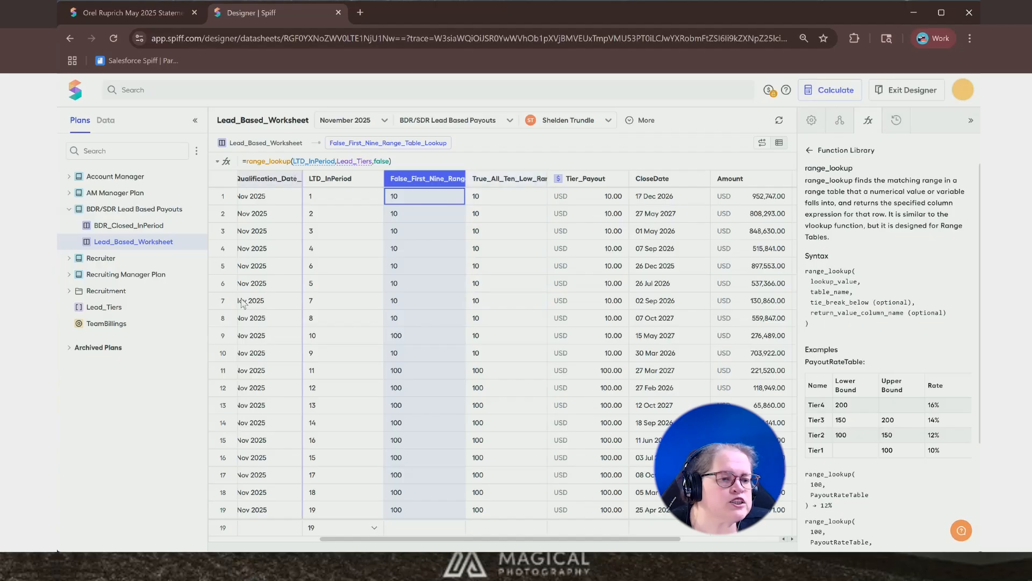
click(70, 290)
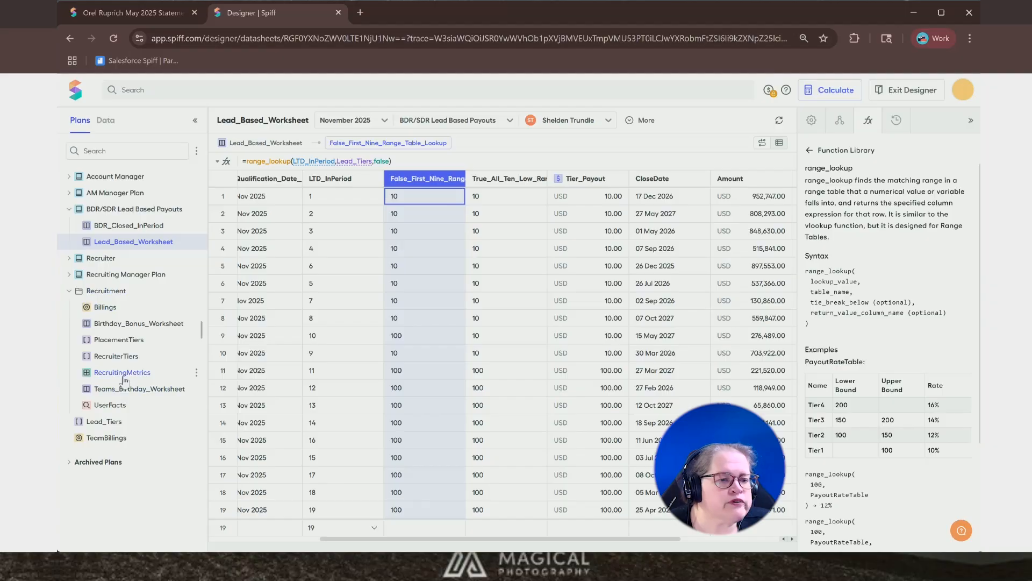
click(116, 357)
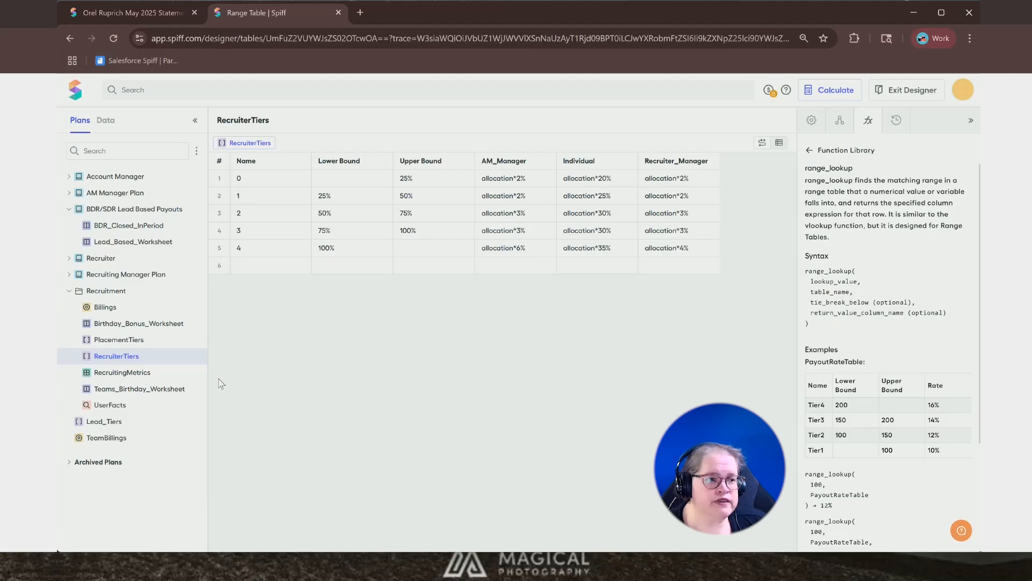
- Return to Lead_Based_Worksheet and inspect the formulas of the True_All_Ten_Low_Range_Table_Lookup and Tier_Payout columns
click(127, 246)
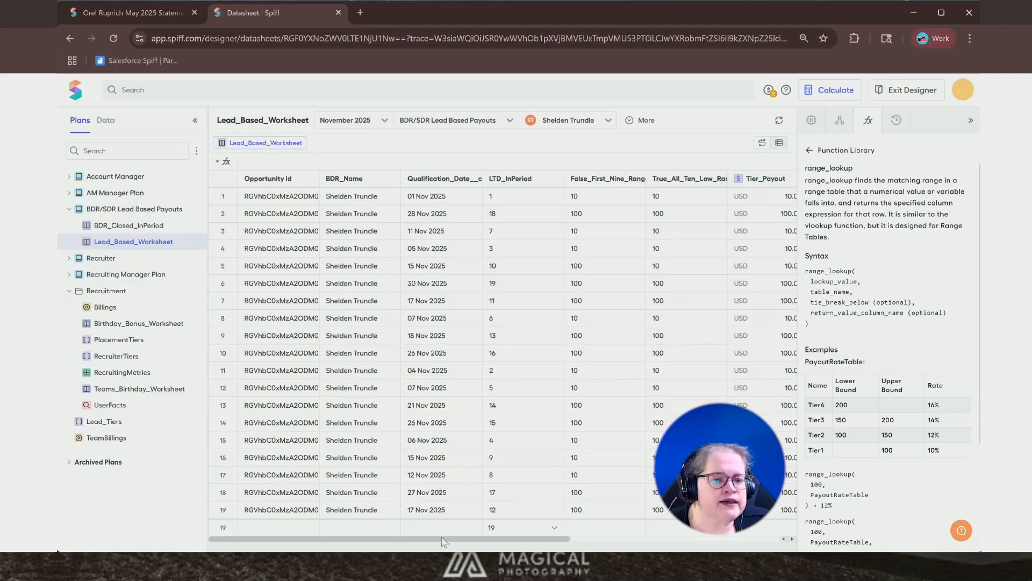
drag(442, 540, 524, 540)
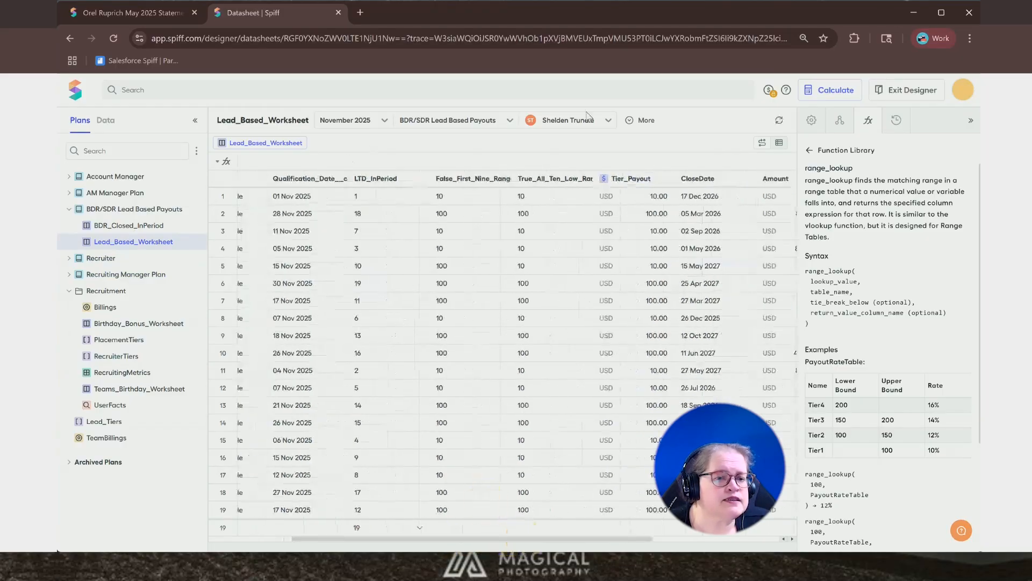
click(527, 181)
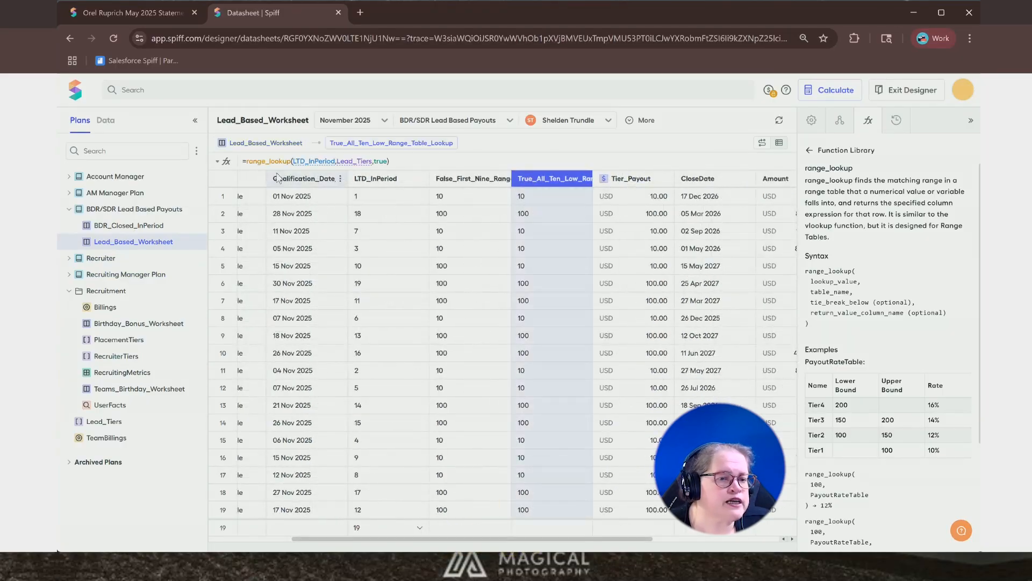
click(648, 179)
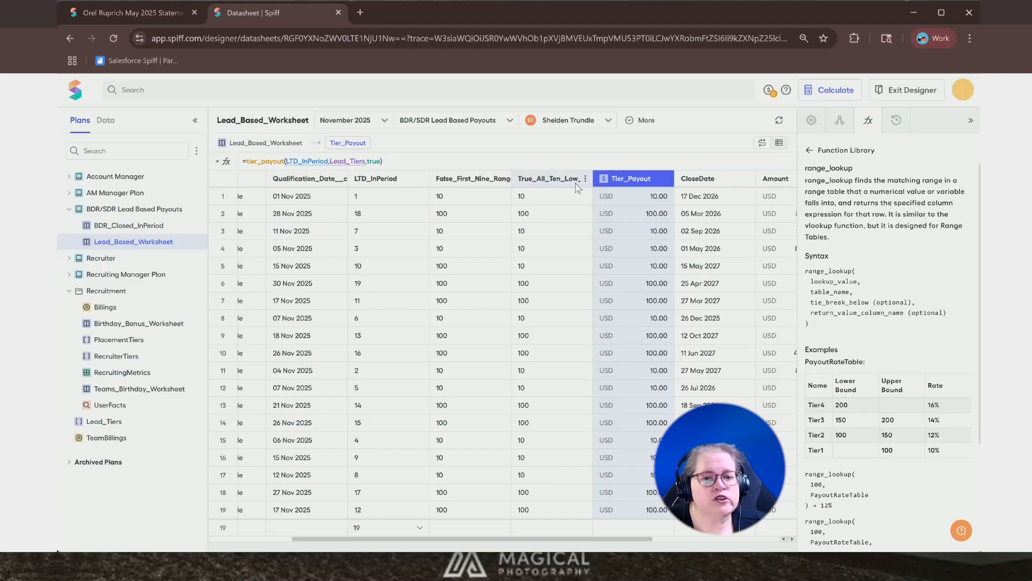
- Open the RecruitingMetrics worksheet and inspect the Ann Placements Current and Next_Tier cell formulas
click(129, 372)
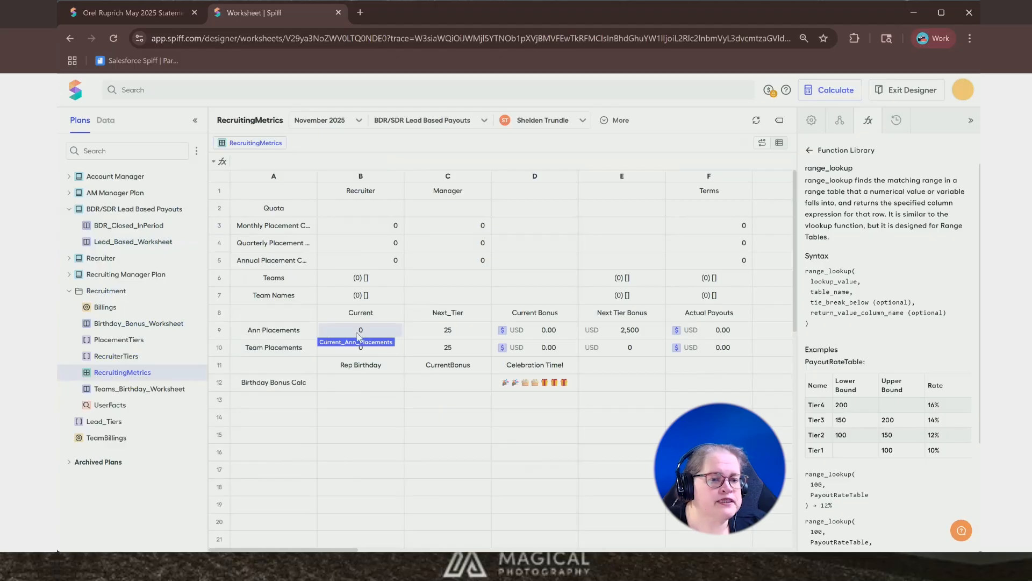
click(384, 330)
click(456, 339)
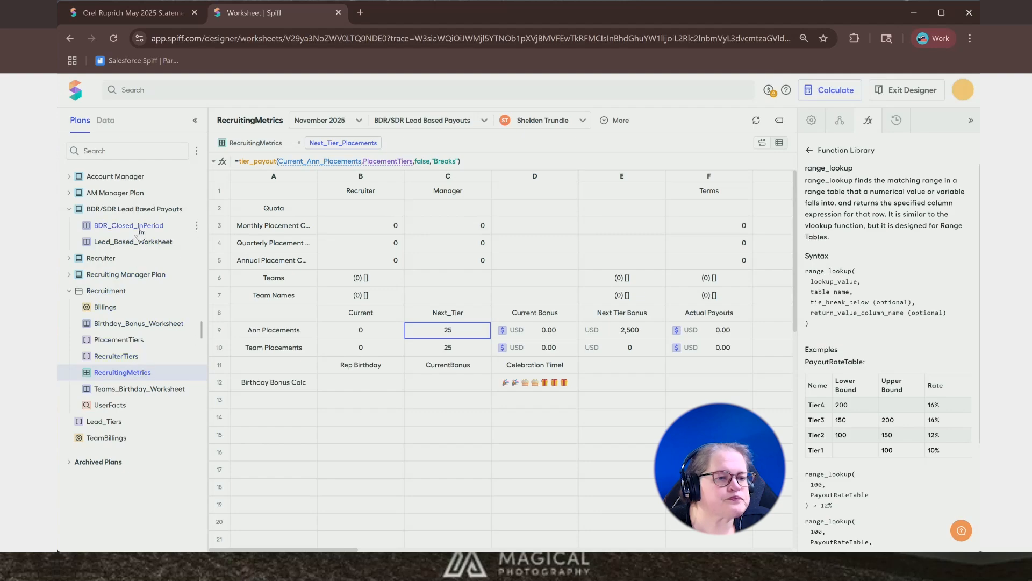
- Open Rec_Fees_InPeriod_Worksheet in the Recruiter plan and switch its preview to a different recruiter
click(99, 260)
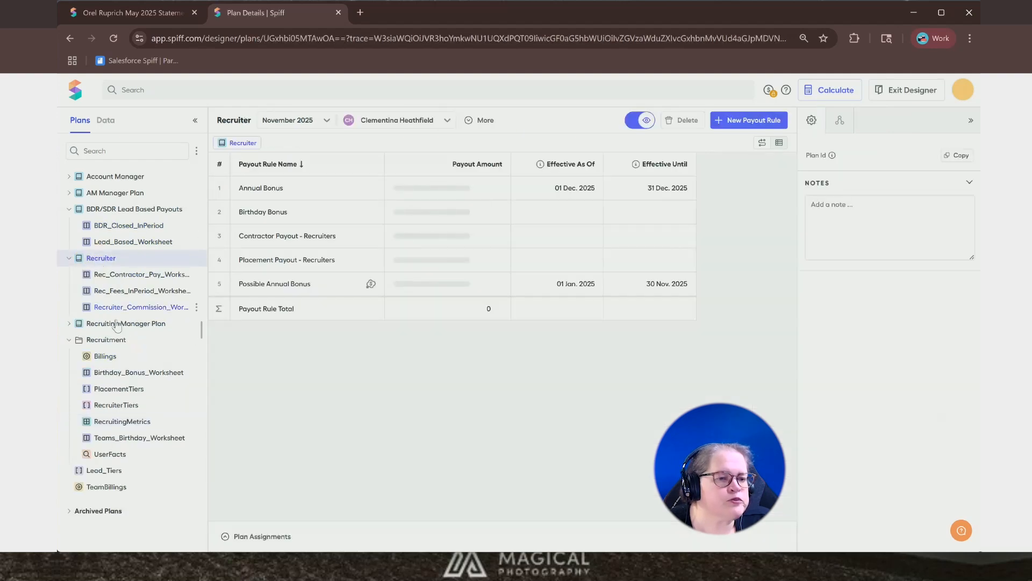
click(127, 295)
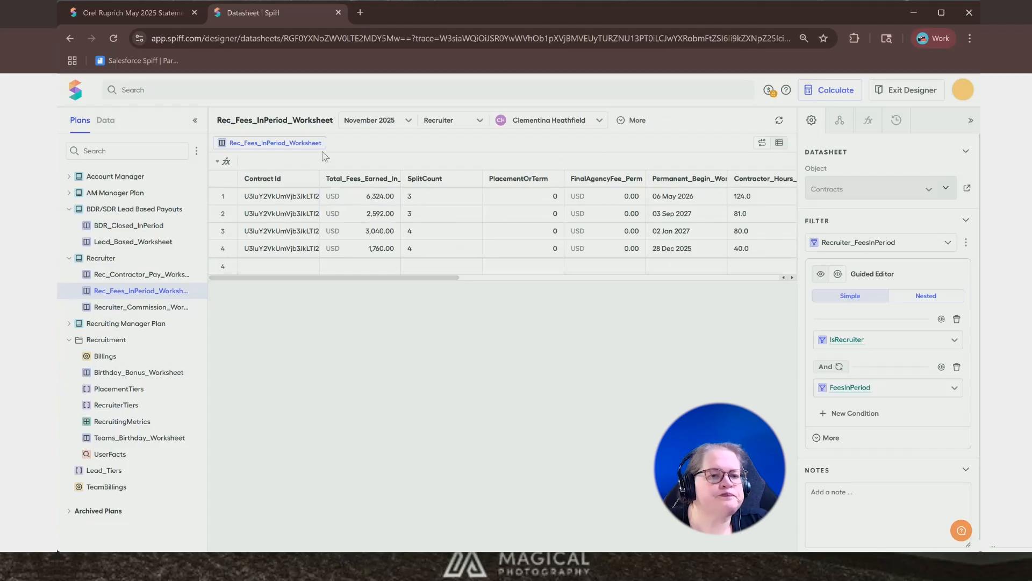
click(540, 128)
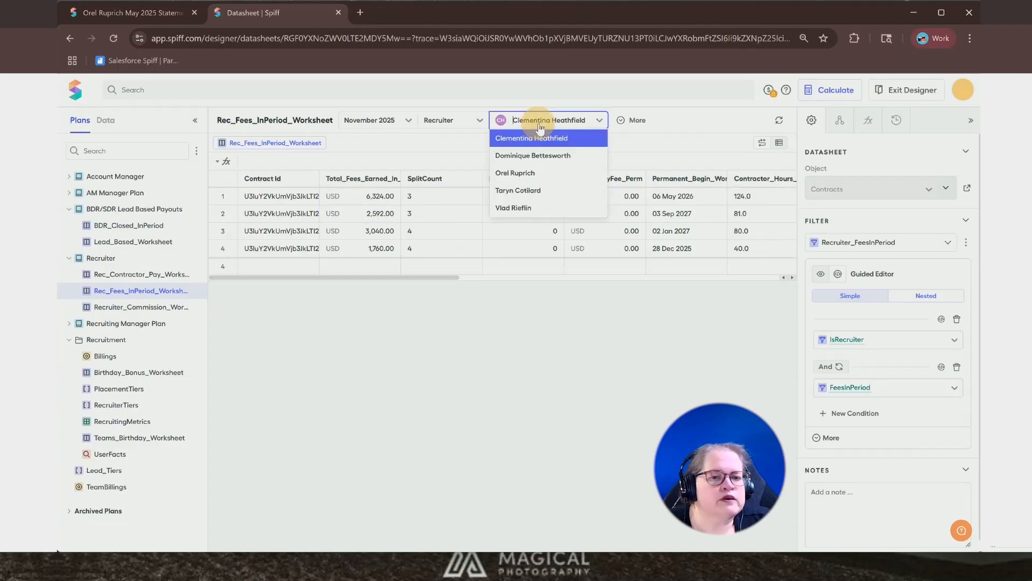
click(517, 173)
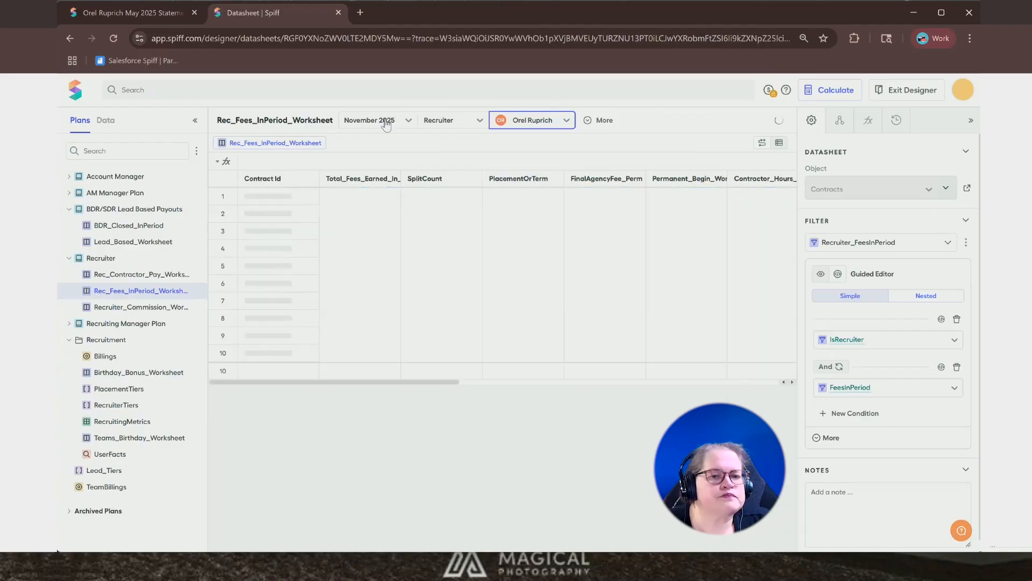
- Switch the worksheet preview period to May 2025
click(394, 120)
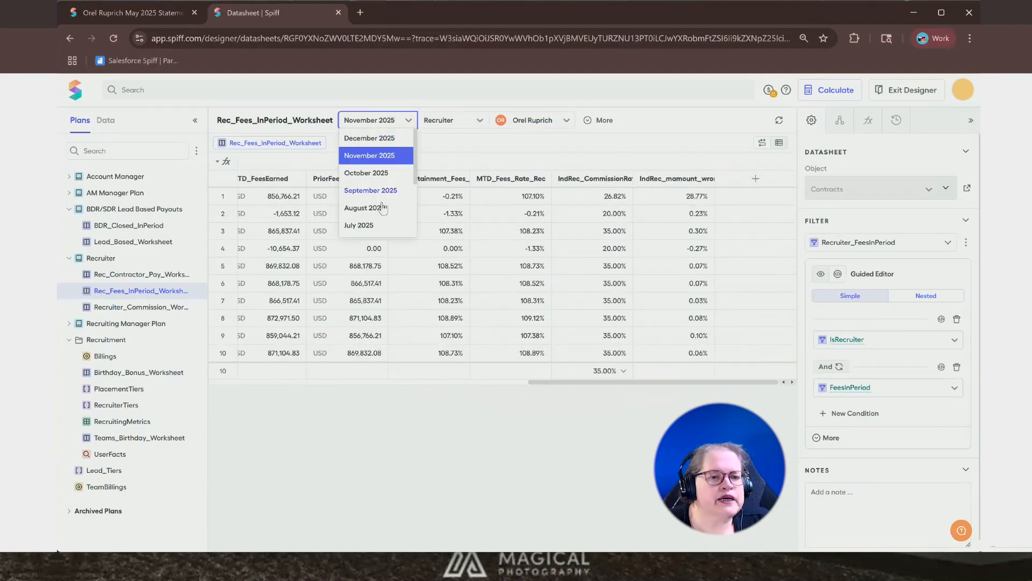
scroll(379, 209, down, 2)
click(360, 200)
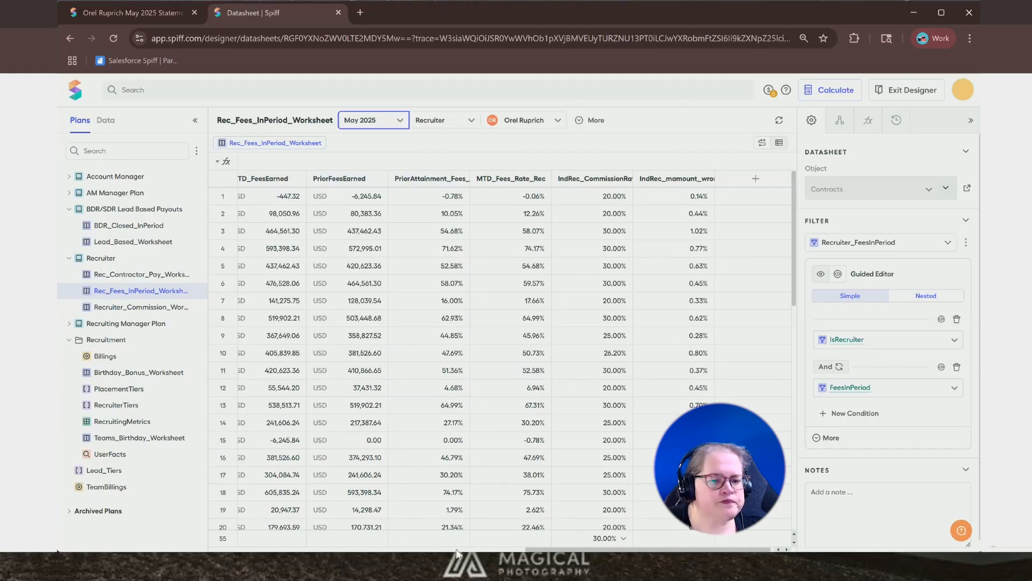
drag(568, 547, 579, 550)
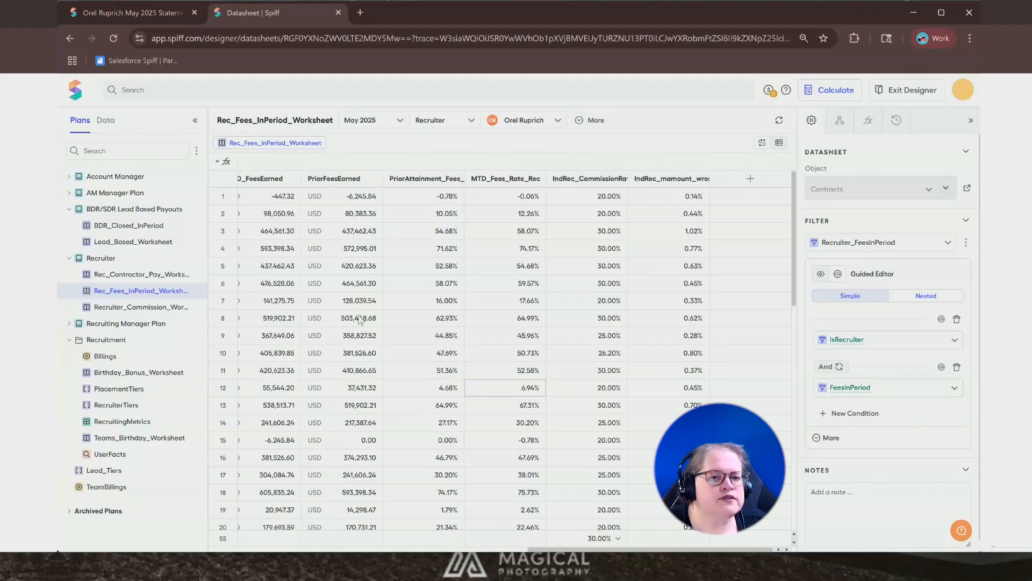
- Switch the worksheet preview period to April 2025
click(368, 126)
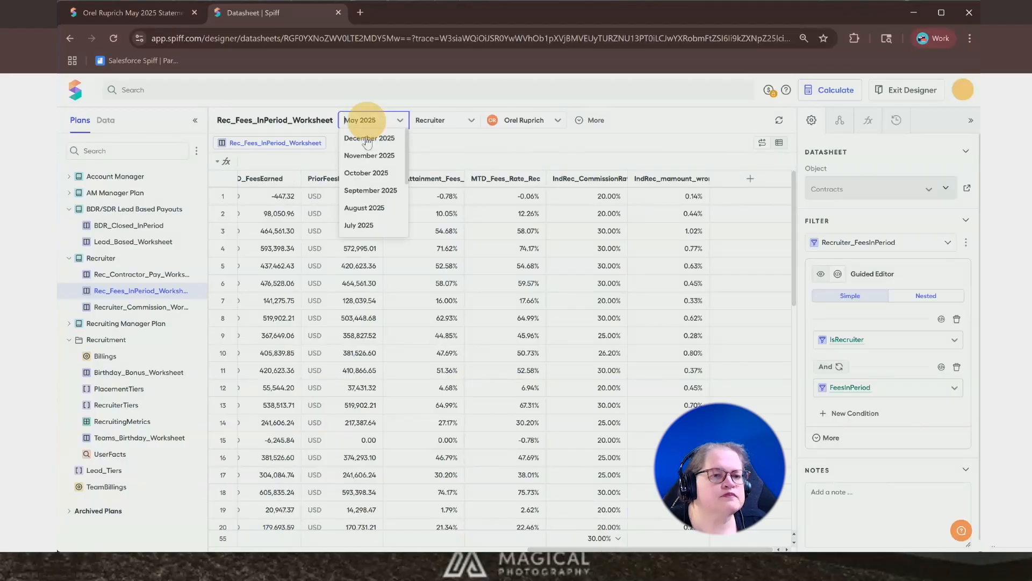
scroll(372, 213, down, 2)
click(372, 216)
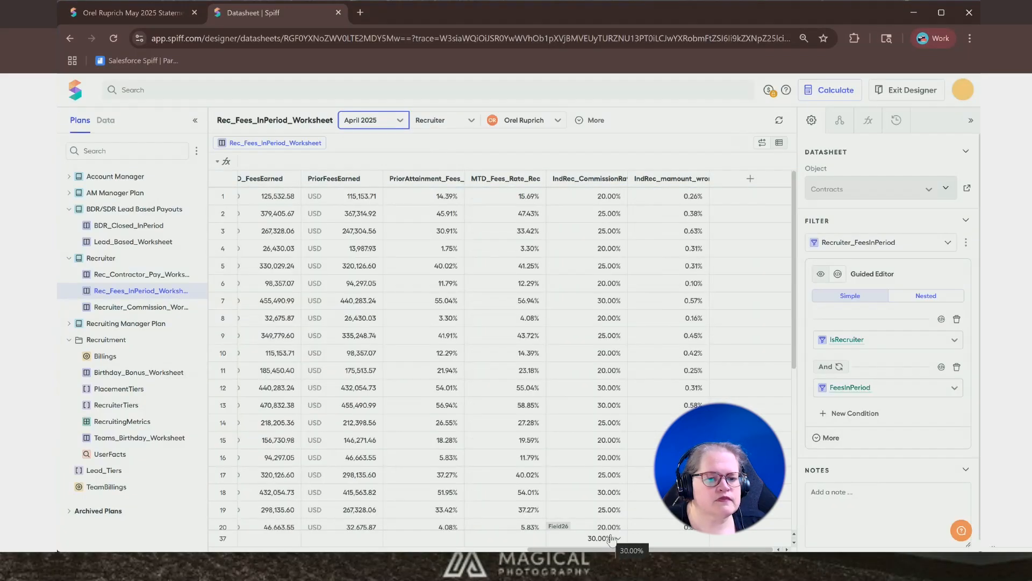
click(609, 409)
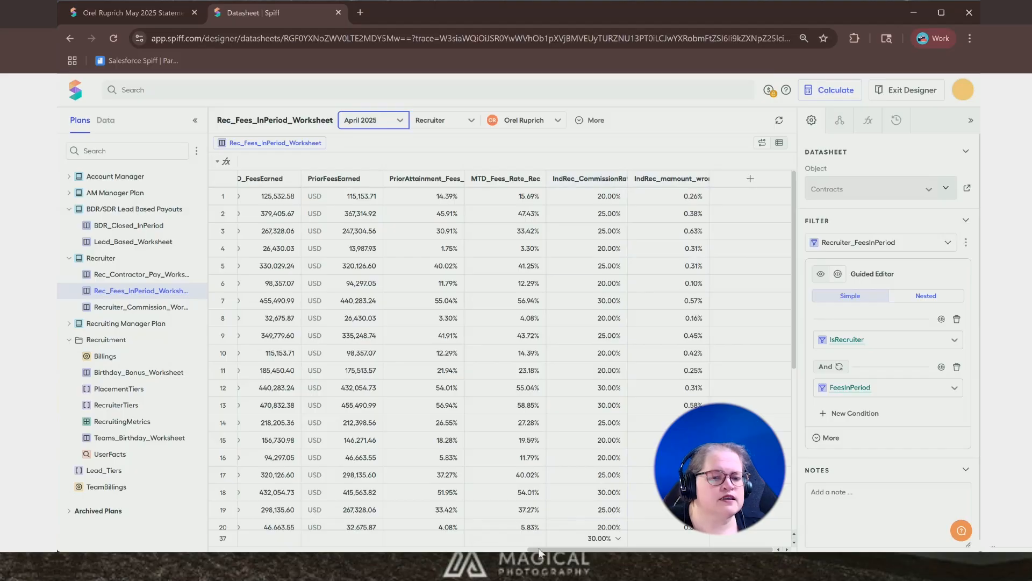
- Sort the worksheet ascending by the Permanent_Begin_Work date column
drag(554, 550, 390, 556)
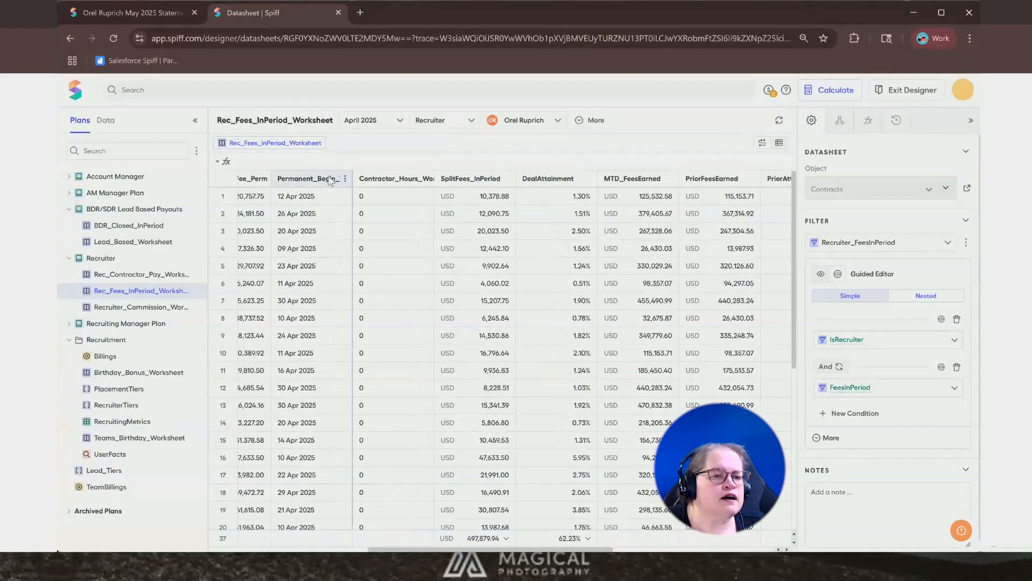
click(345, 179)
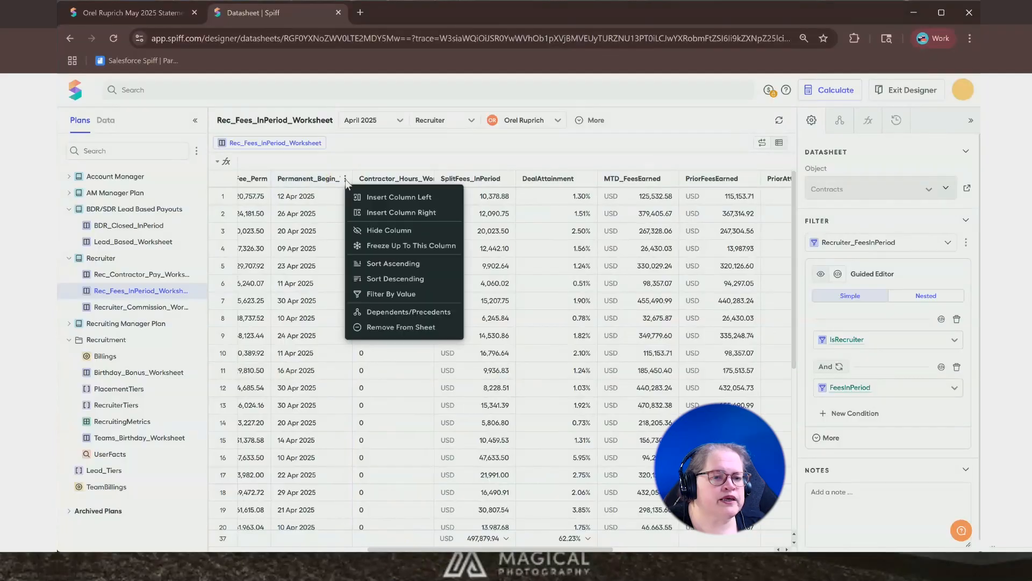
click(399, 263)
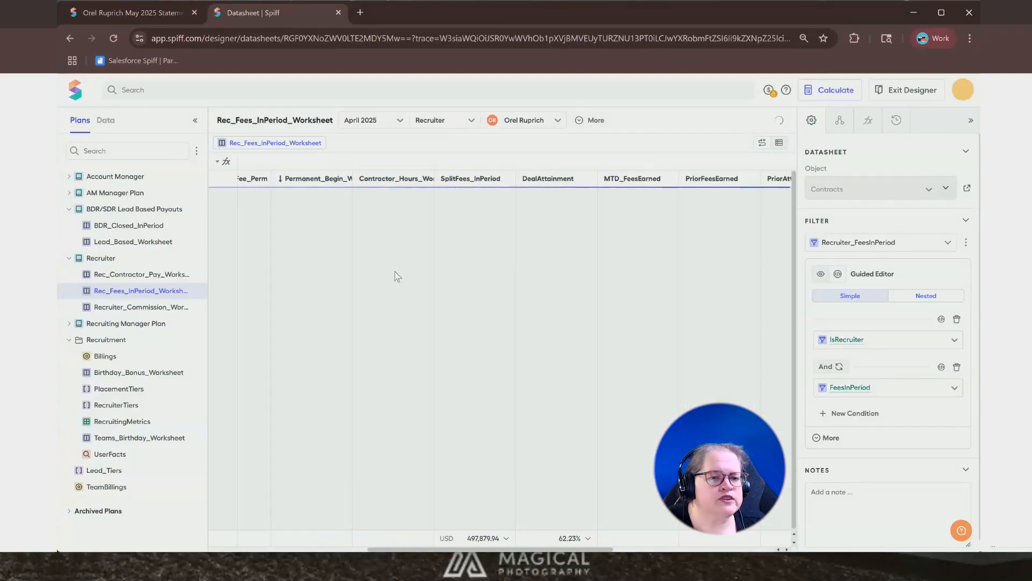
- Select the IndRec_CommissionRate column to inspect its mpercent formula
drag(432, 548, 570, 548)
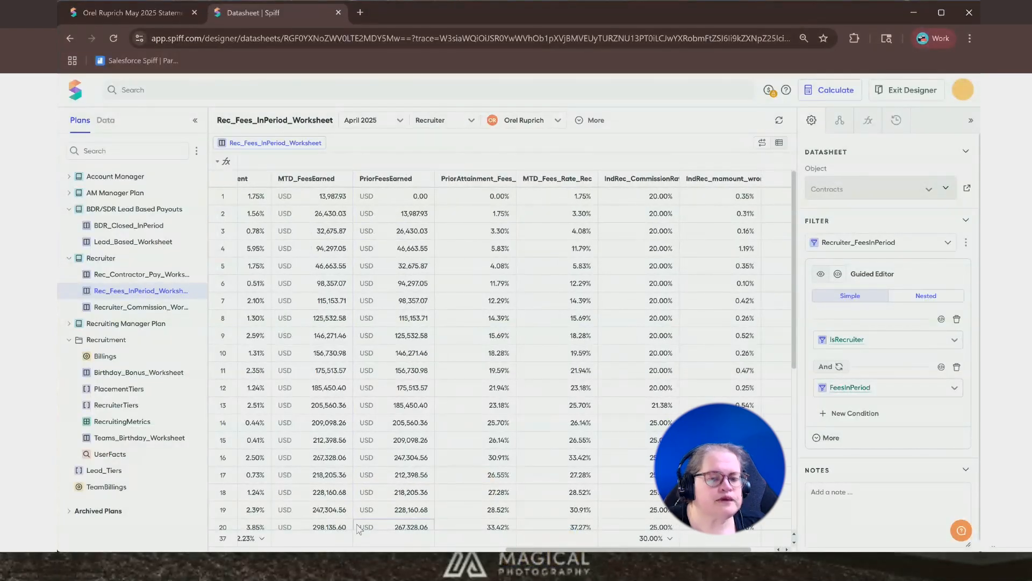
drag(535, 549, 567, 552)
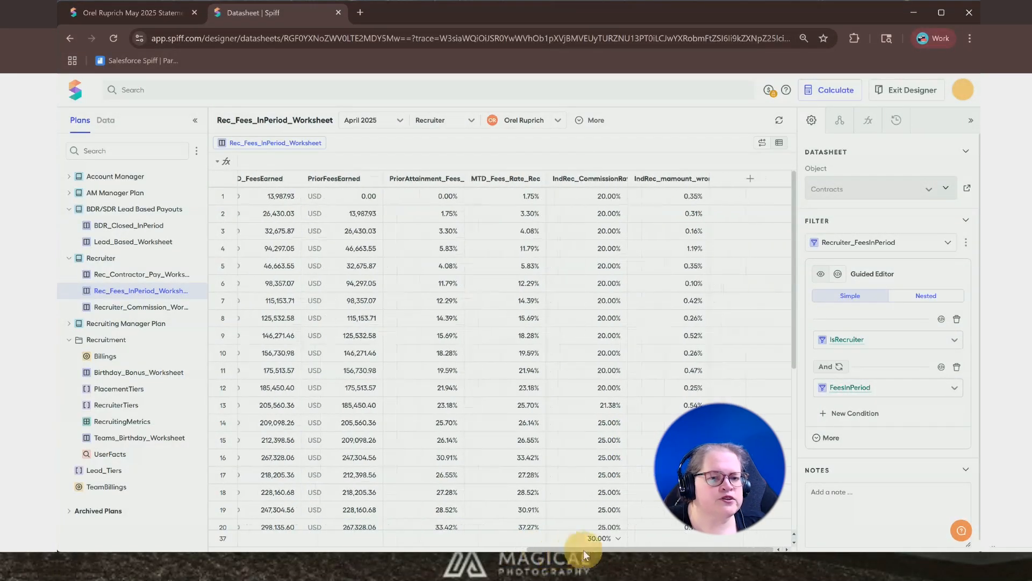
click(611, 411)
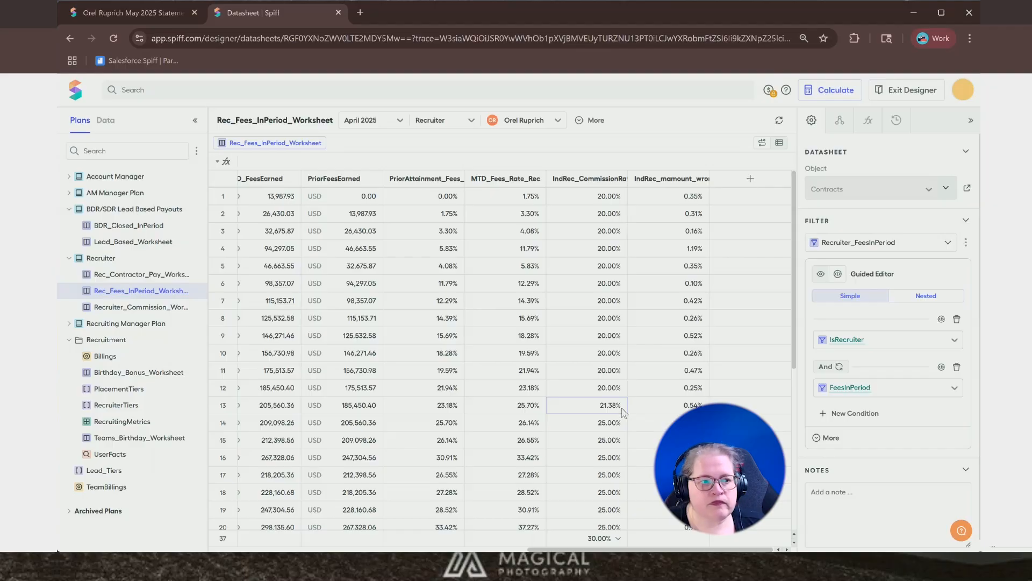
click(590, 182)
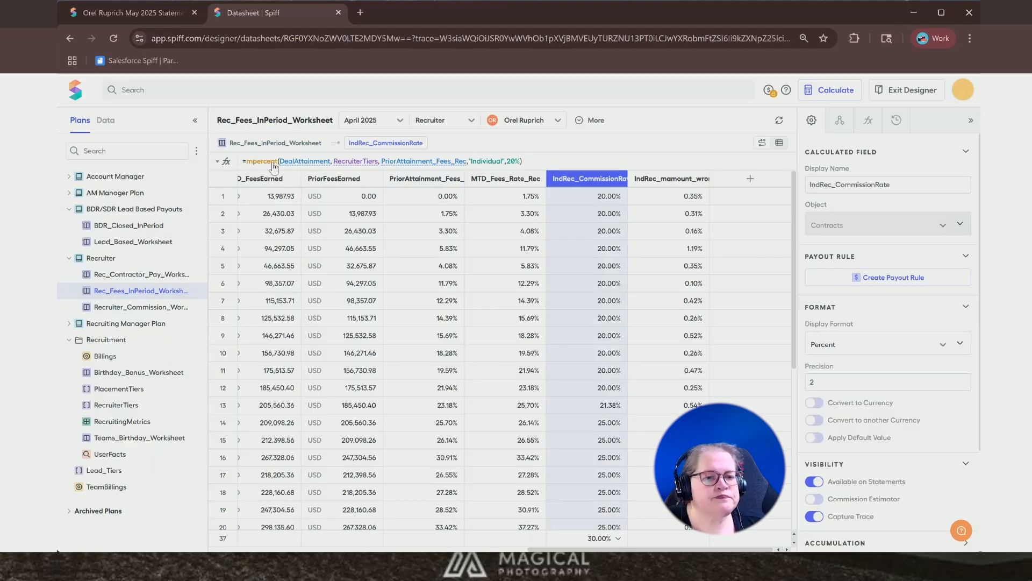
- Open the mpercent function documentation and read through its calculation steps and syntax
mouse_move(304, 167)
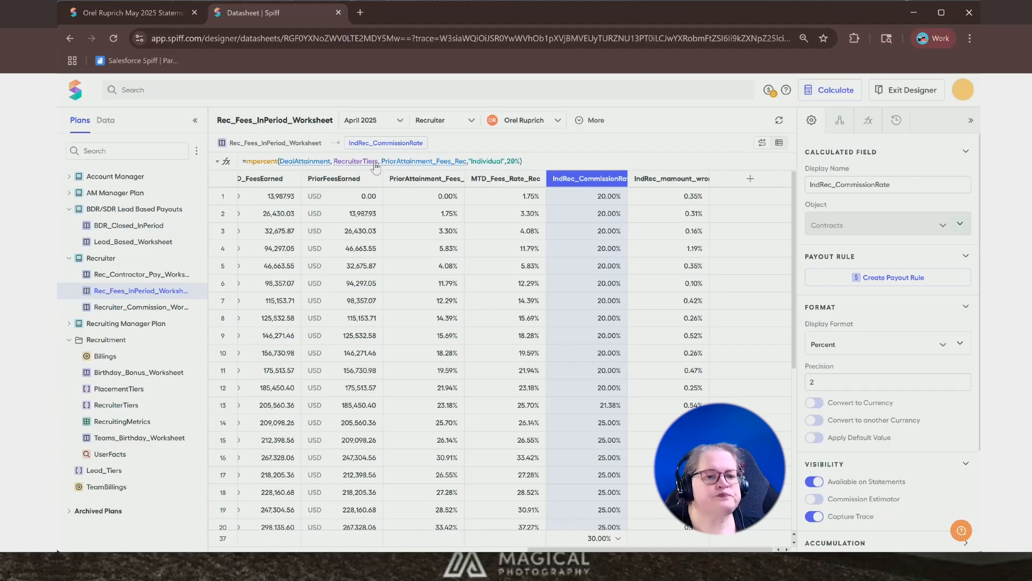
mouse_move(410, 168)
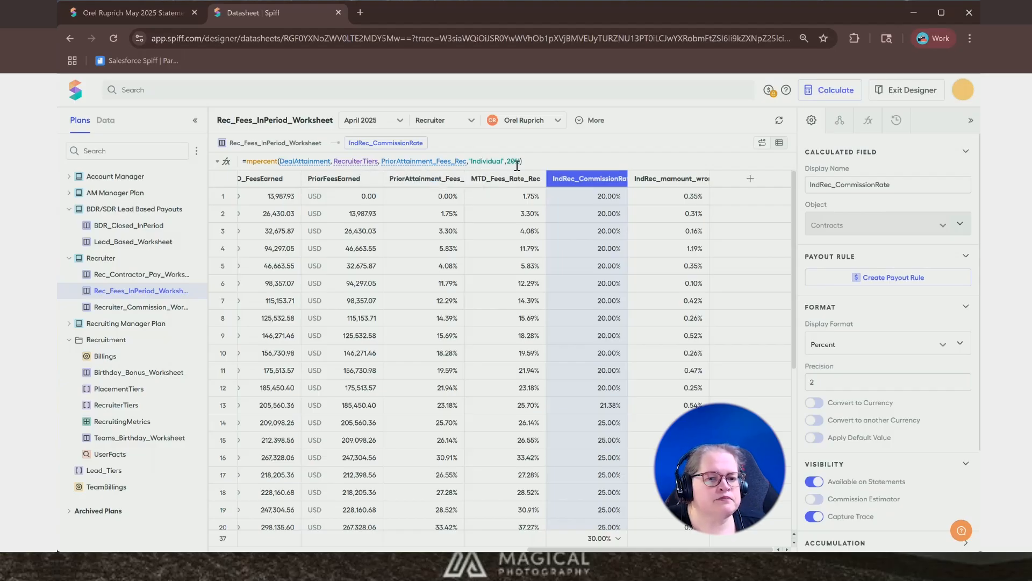
click(262, 162)
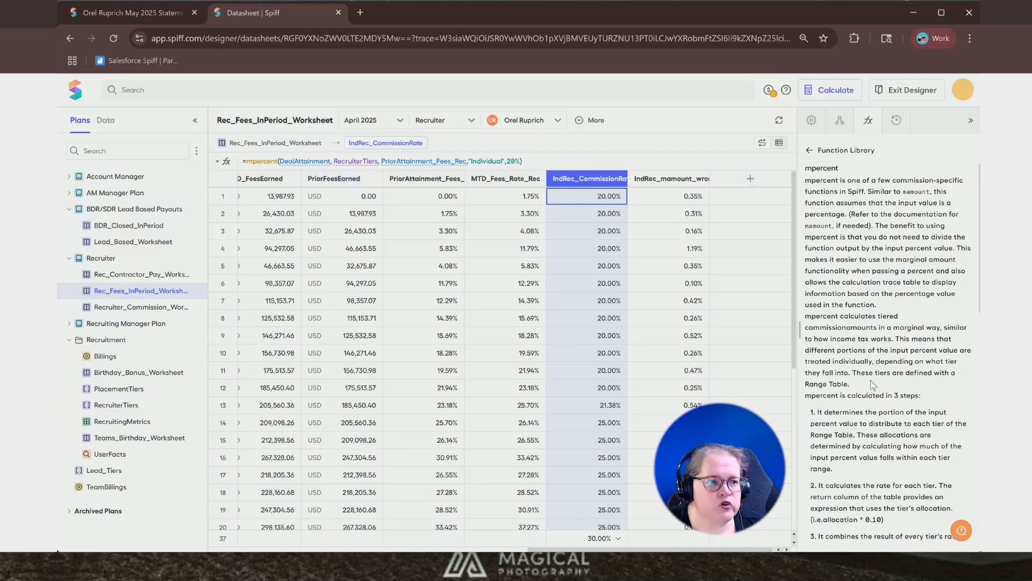
scroll(879, 374, down, 5)
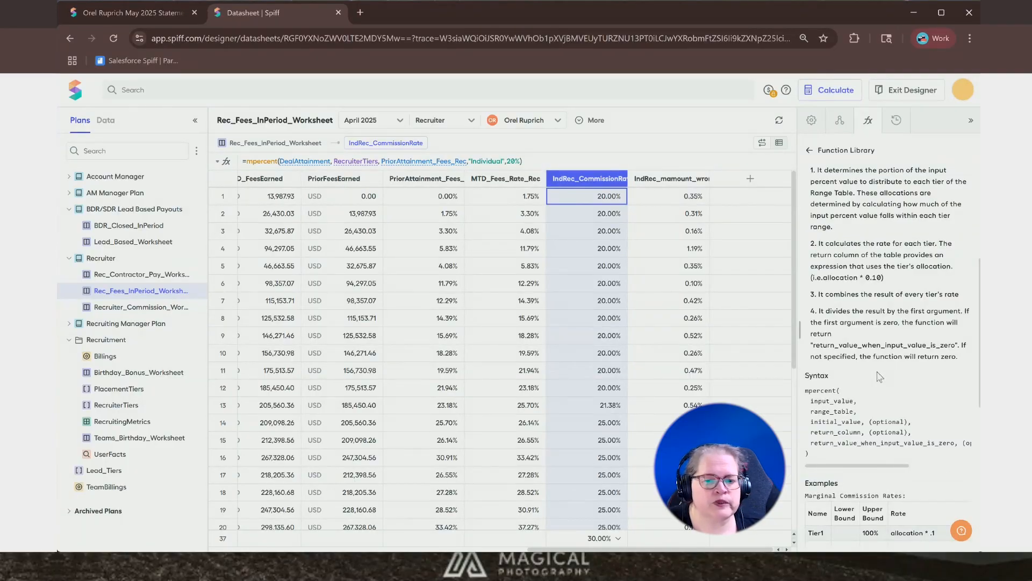
scroll(879, 375, down, 2)
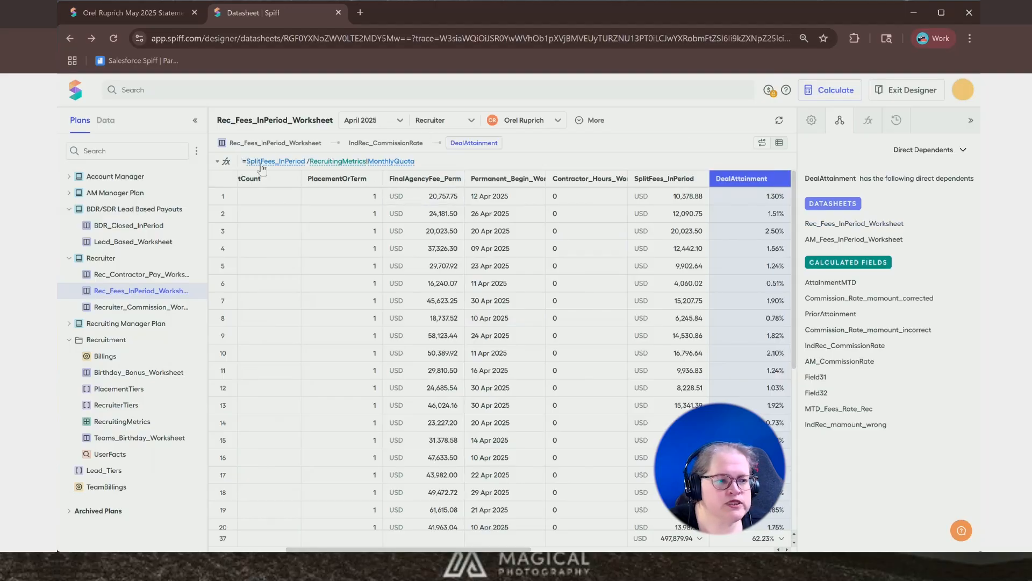
- Review DealAttainment's direct dependents, then return to IndRec_CommissionRate to view its direct dependents
mouse_move(295, 166)
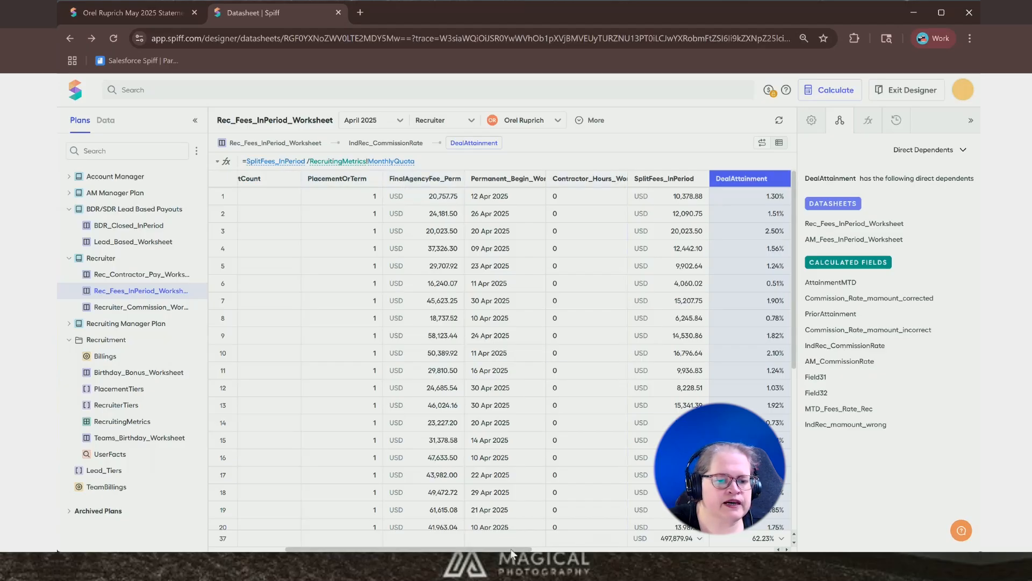
drag(532, 551, 554, 552)
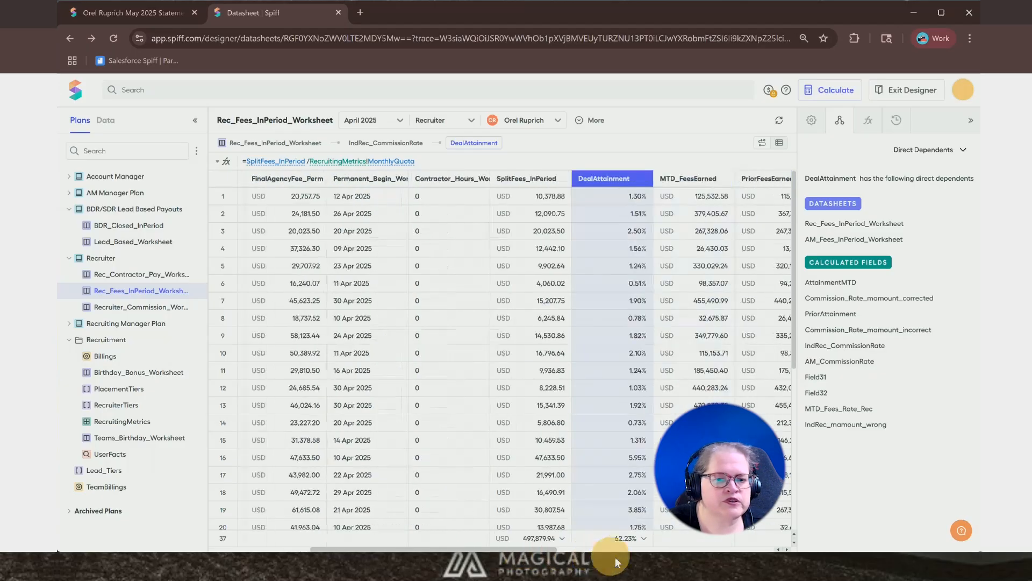
click(647, 555)
drag(651, 553, 663, 553)
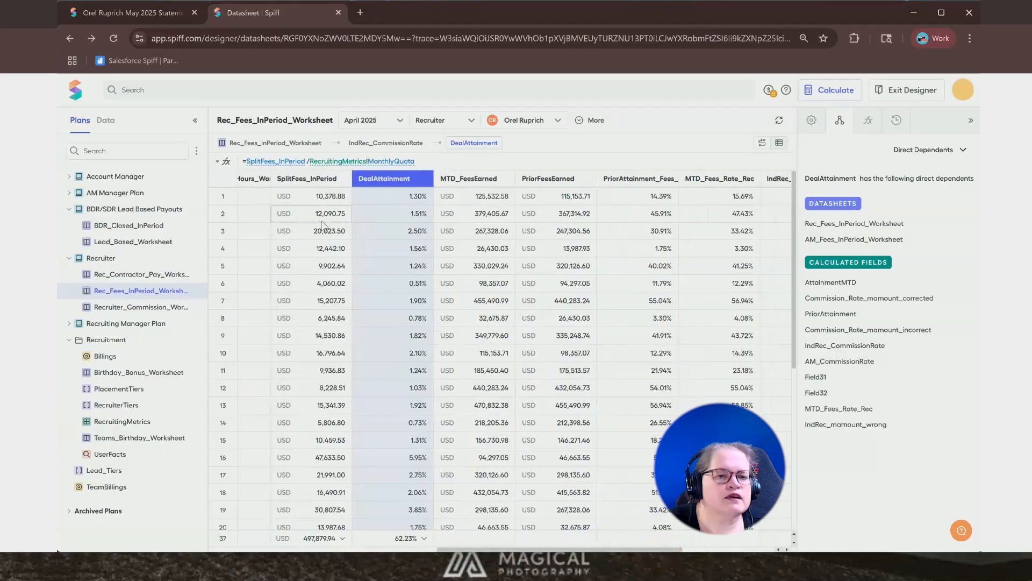
click(413, 143)
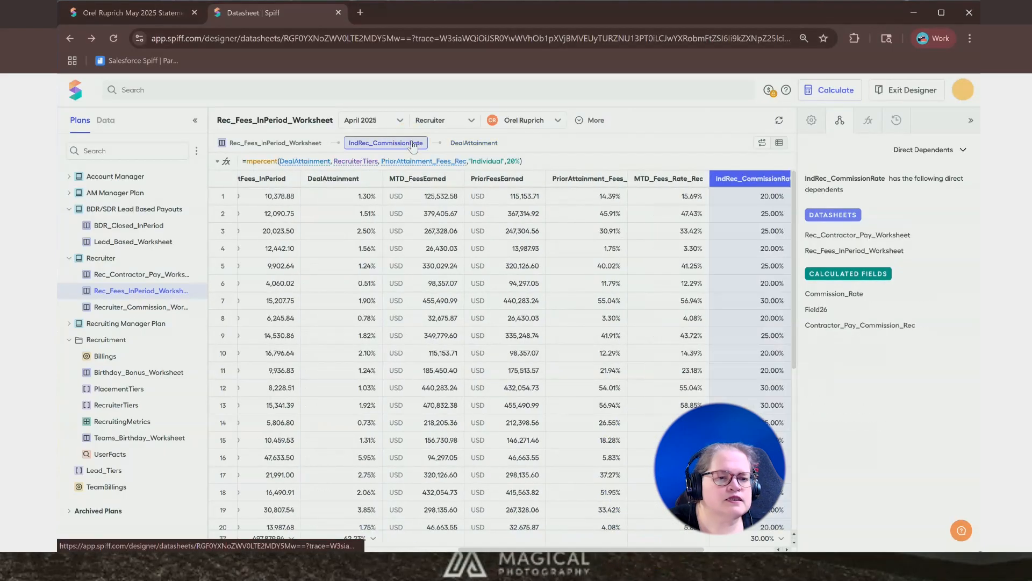
- Open the RecruiterTiers range table referenced in the formula to review its tiers, then return to Rec_Fees_InPeriod_Worksheet
click(352, 161)
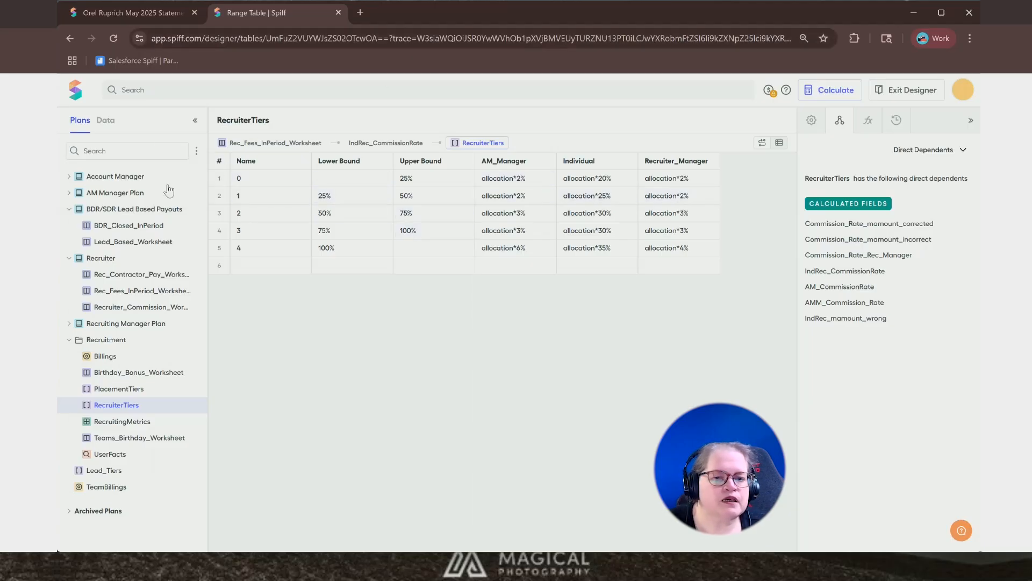
click(131, 295)
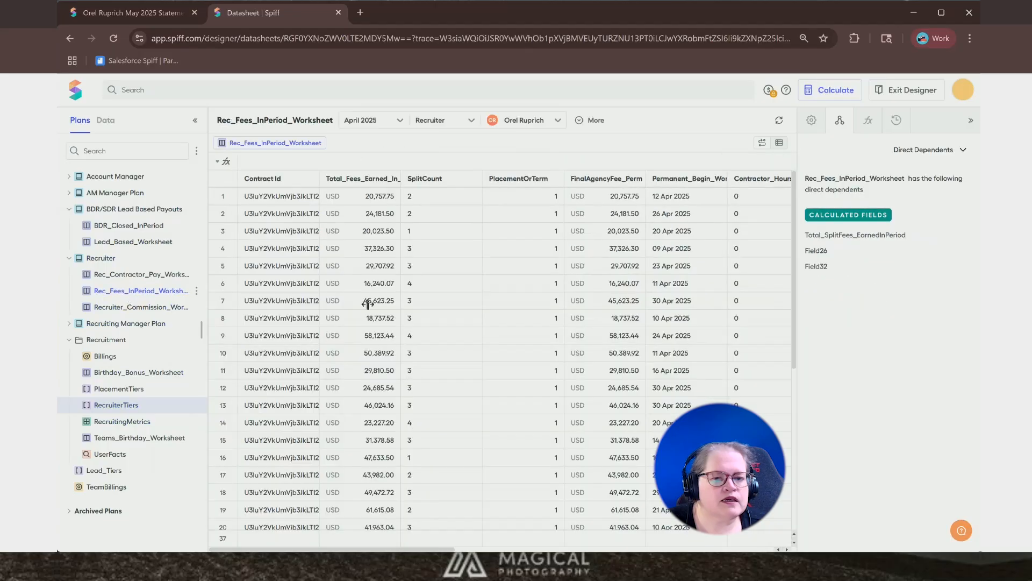
- Trace IndRec_CommissionRate's inputs through PriorAttainment_Fees_Rec, MTD_Fees_Rate_Rec, PriorFeesEarned and MTD_FeesEarned, reviewing MTD_FeesEarned's accumulation settings
drag(423, 549, 645, 536)
click(580, 179)
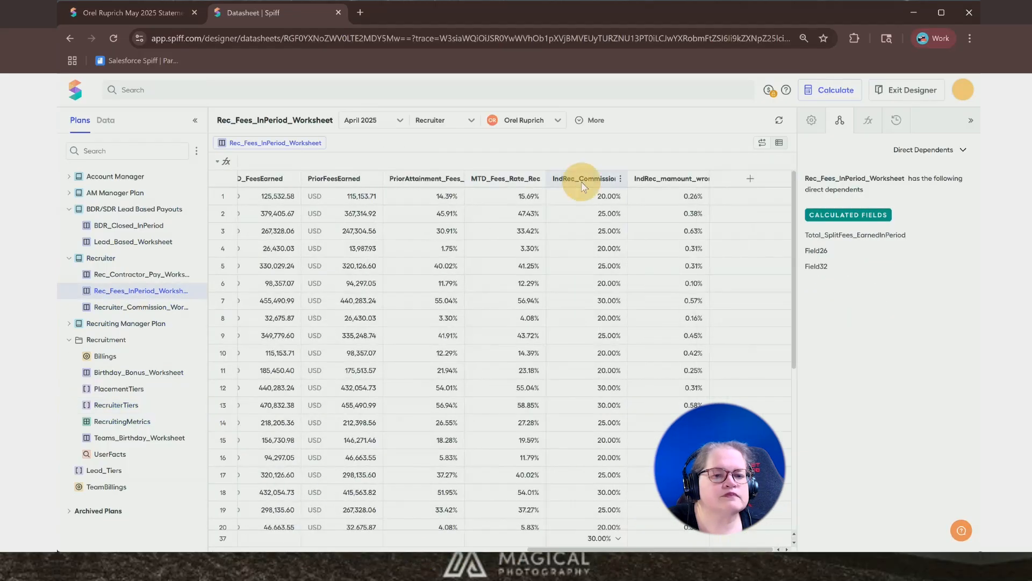
click(419, 162)
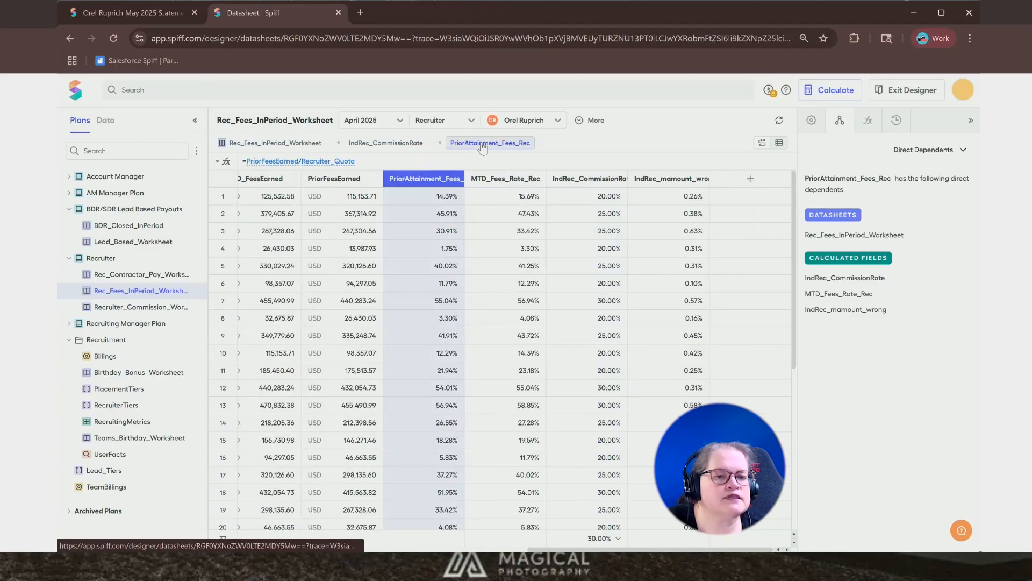
click(481, 179)
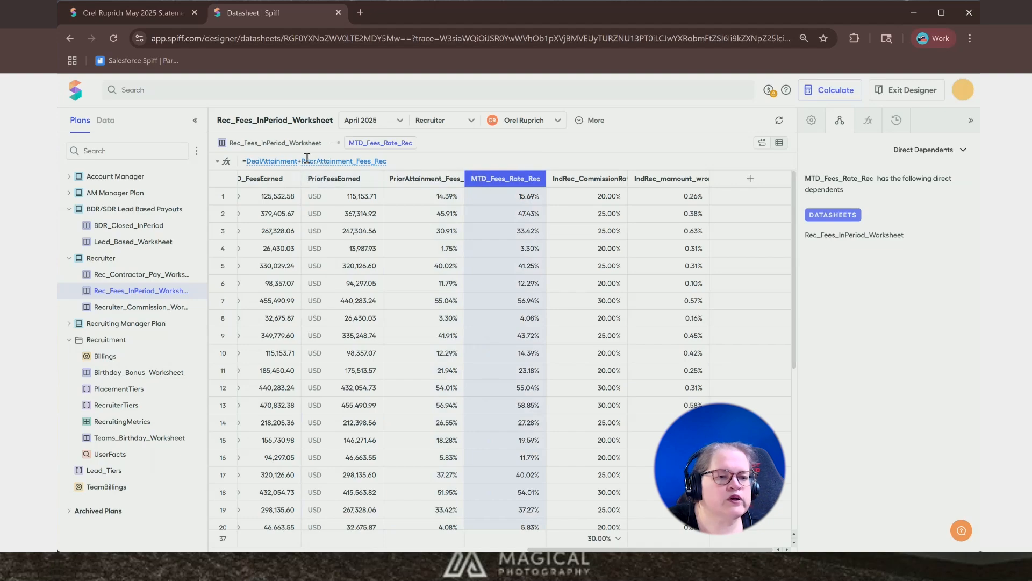
click(290, 179)
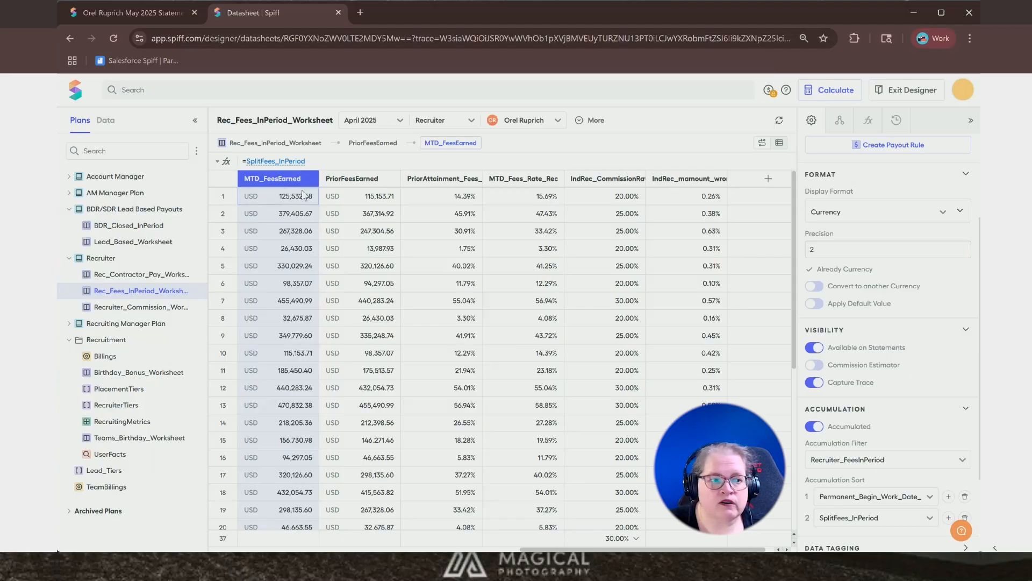
click(378, 181)
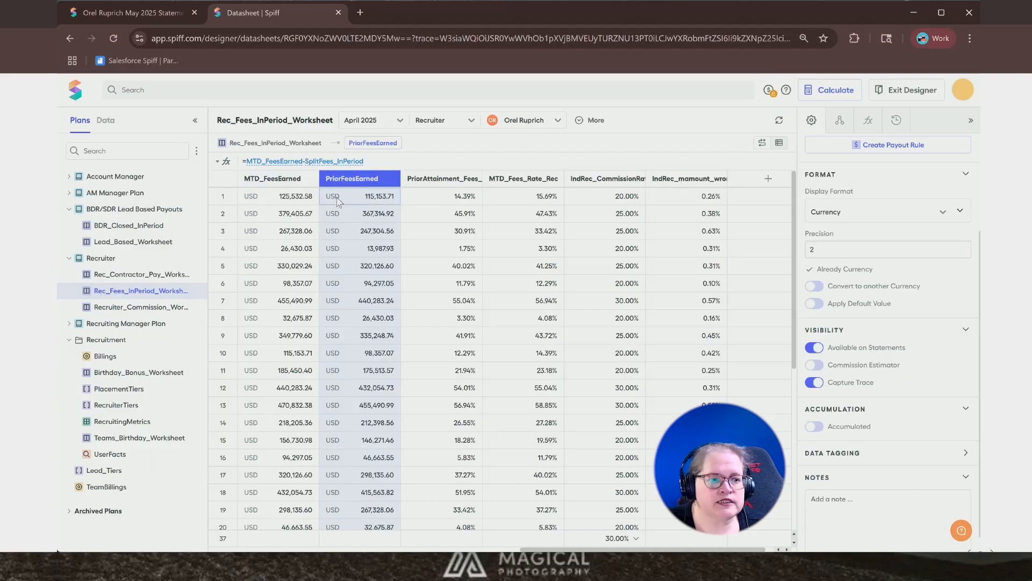
click(277, 179)
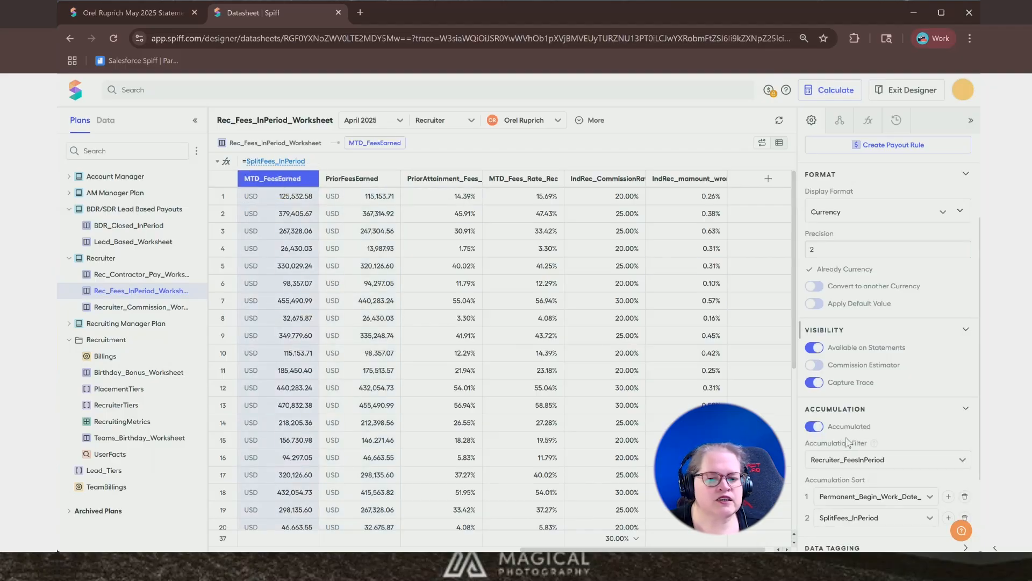
scroll(850, 445, down, 2)
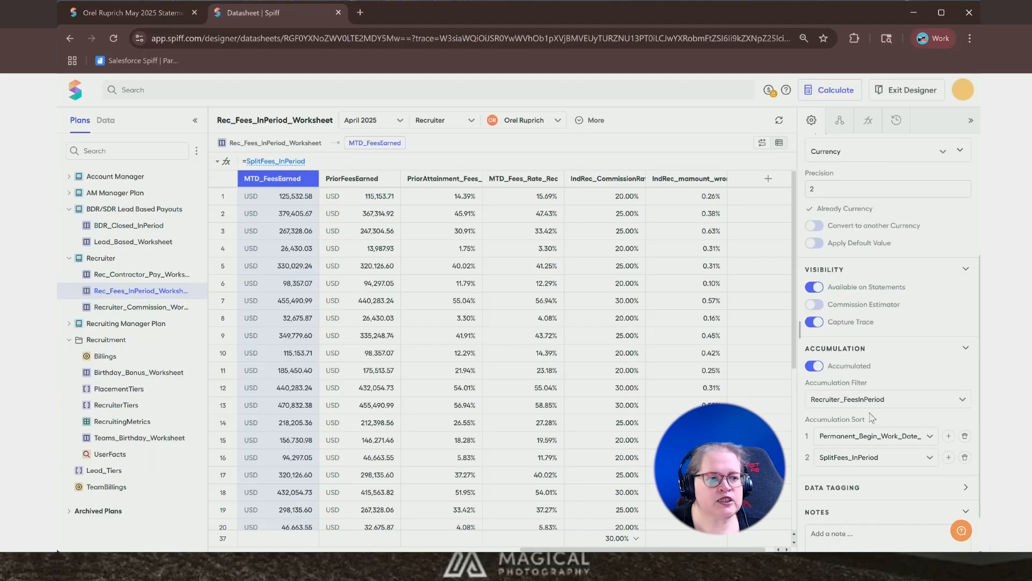
- Close the trace error note and inspect the conditions of the Rec_TL_InPeriod and Rec_TL_InQtr filters in the Data area
mouse_move(871, 419)
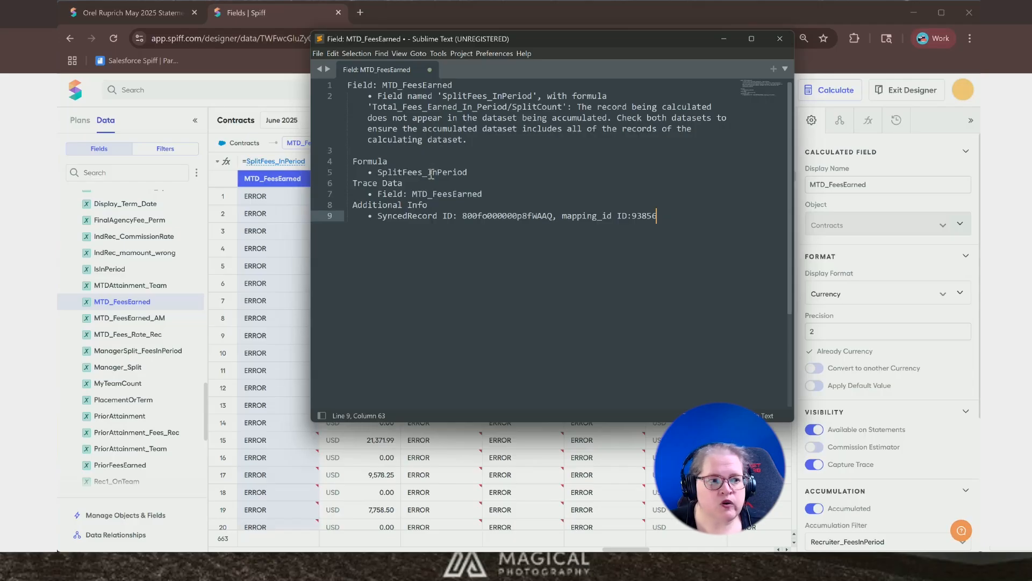
click(784, 44)
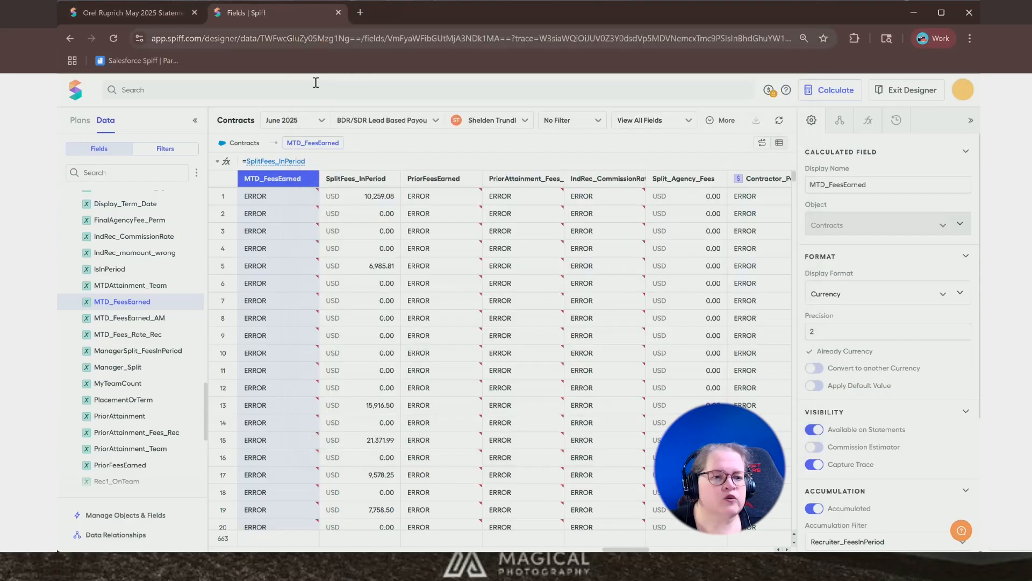
click(170, 152)
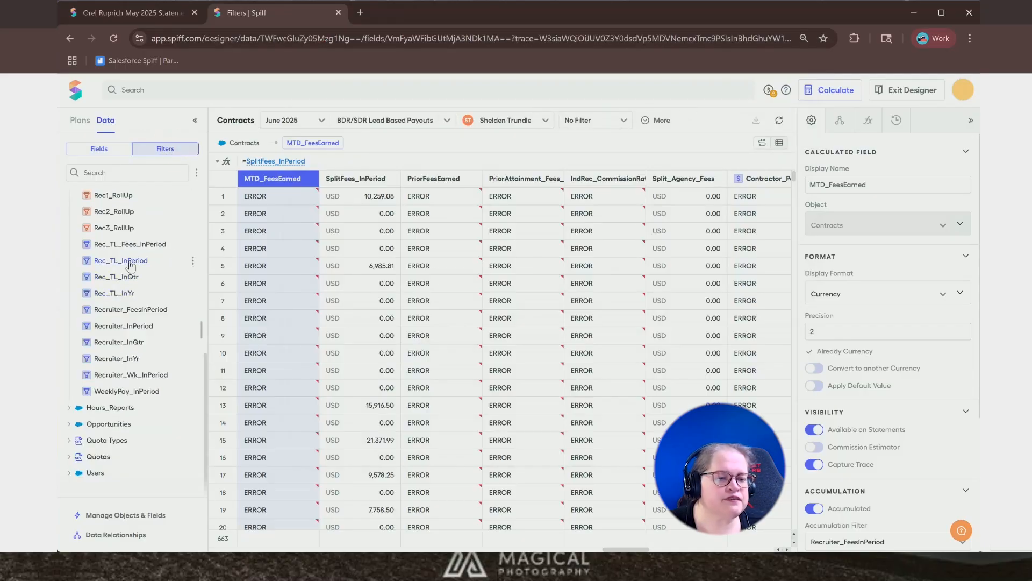
click(130, 264)
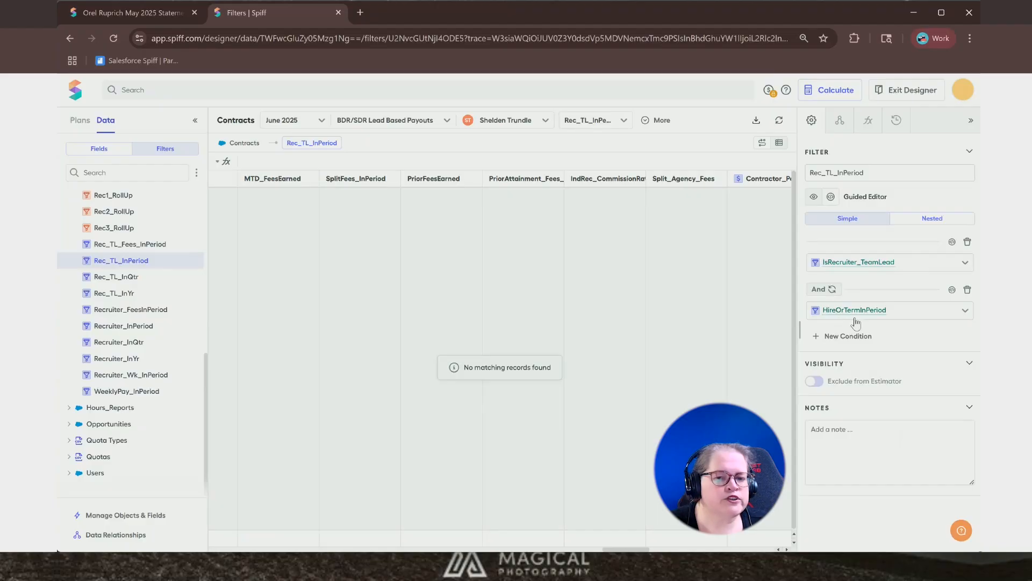
click(113, 278)
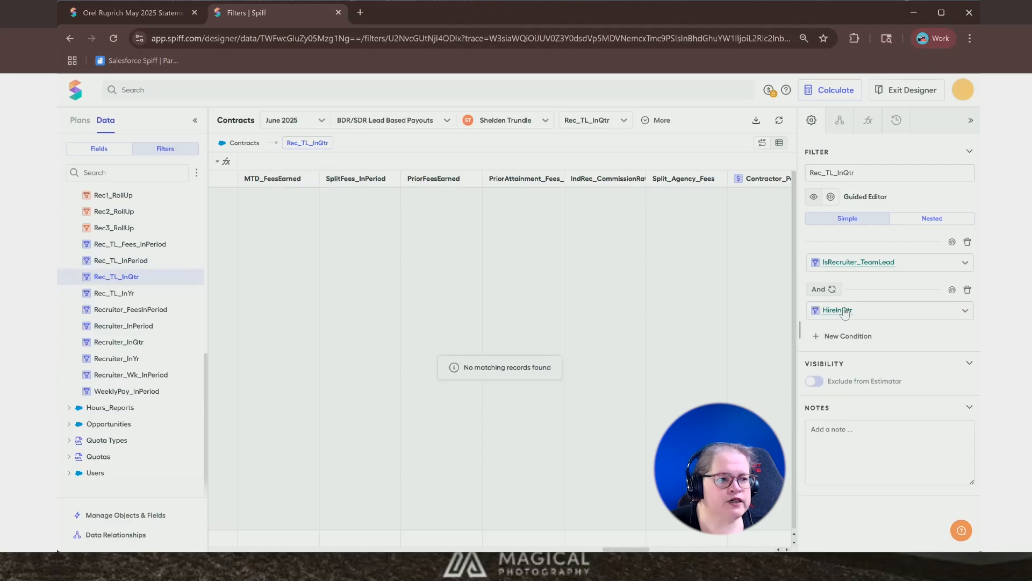
mouse_move(846, 314)
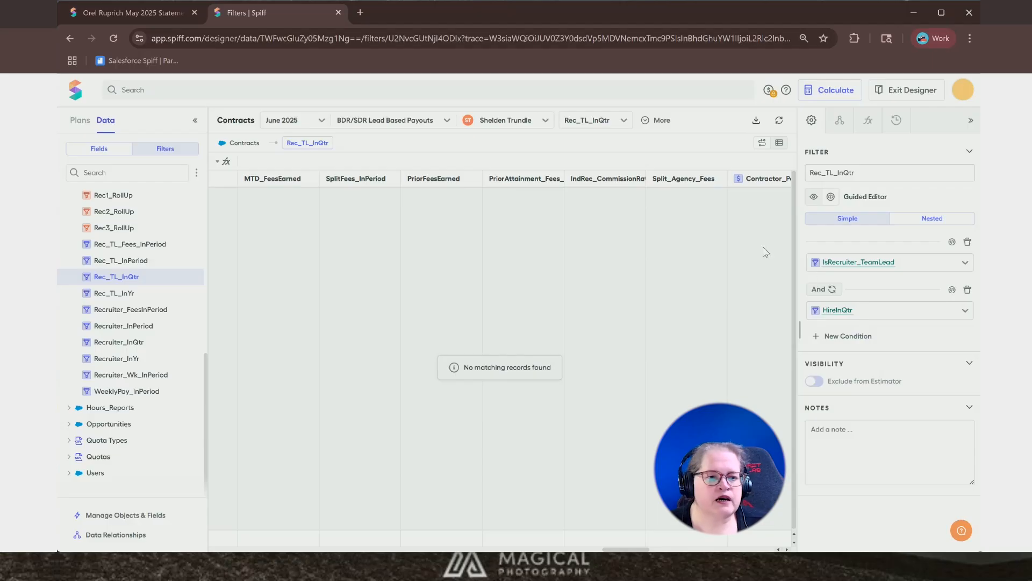
- Return to the worksheet and retrace IndRec_CommissionRate through PriorAttainment_Fees_Rec and PriorFeesEarned, then check DealAttainment's formula
click(70, 38)
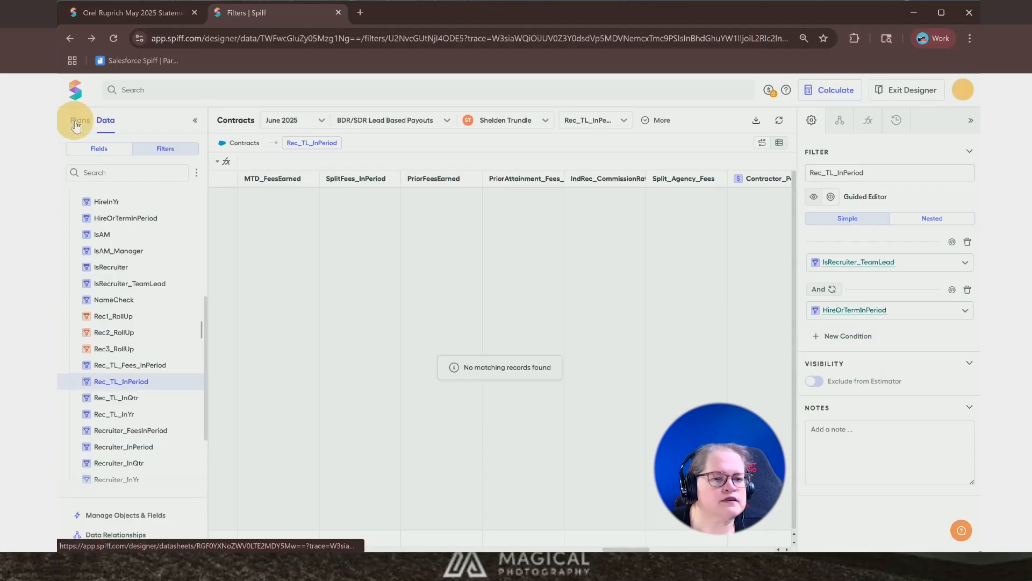
click(80, 121)
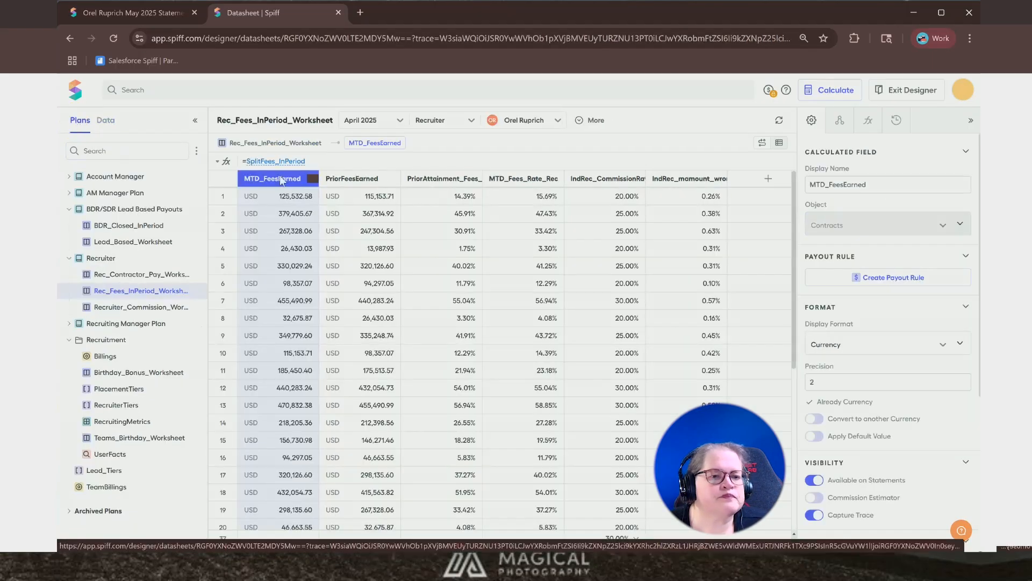
click(585, 178)
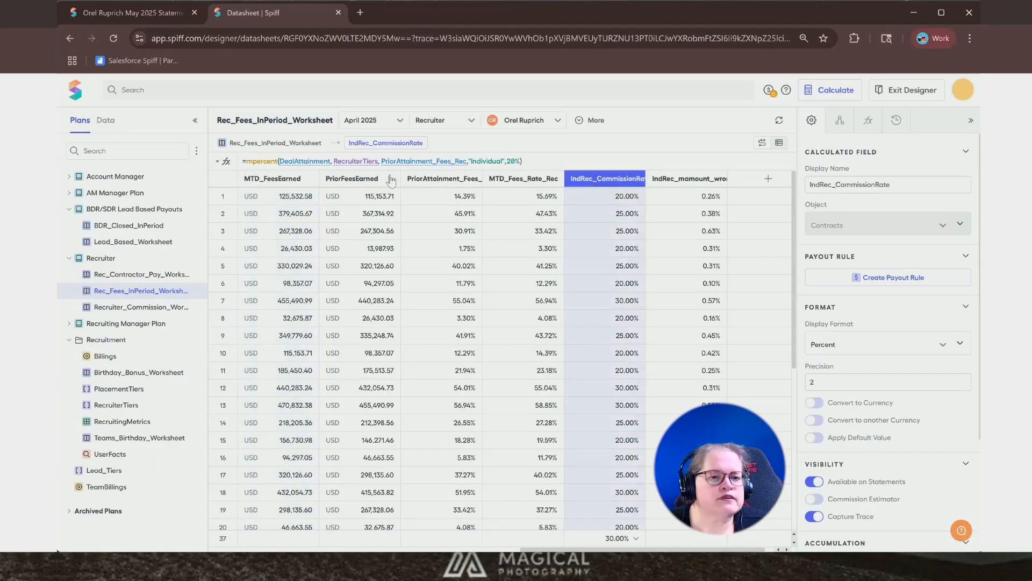
click(420, 161)
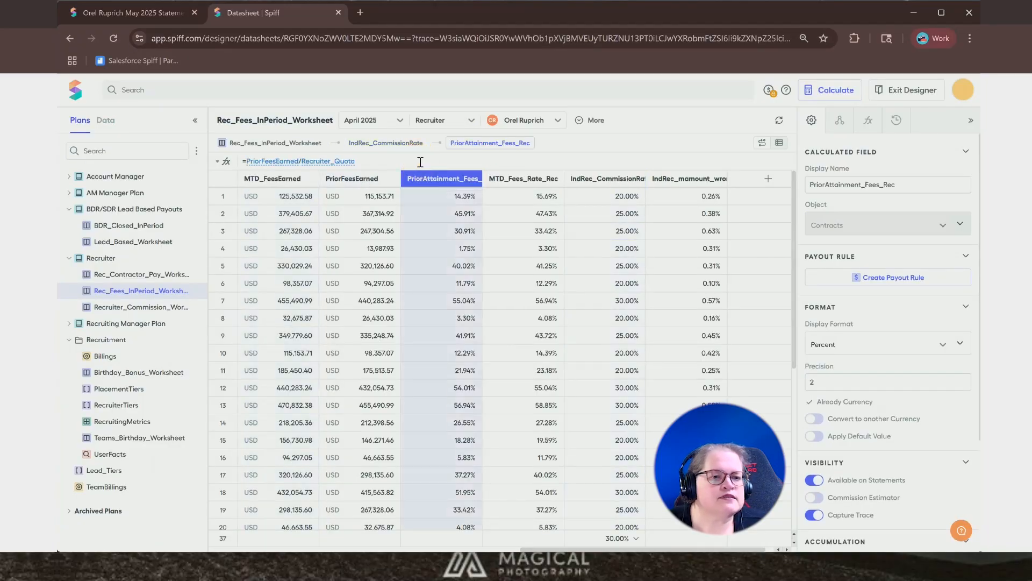
click(279, 162)
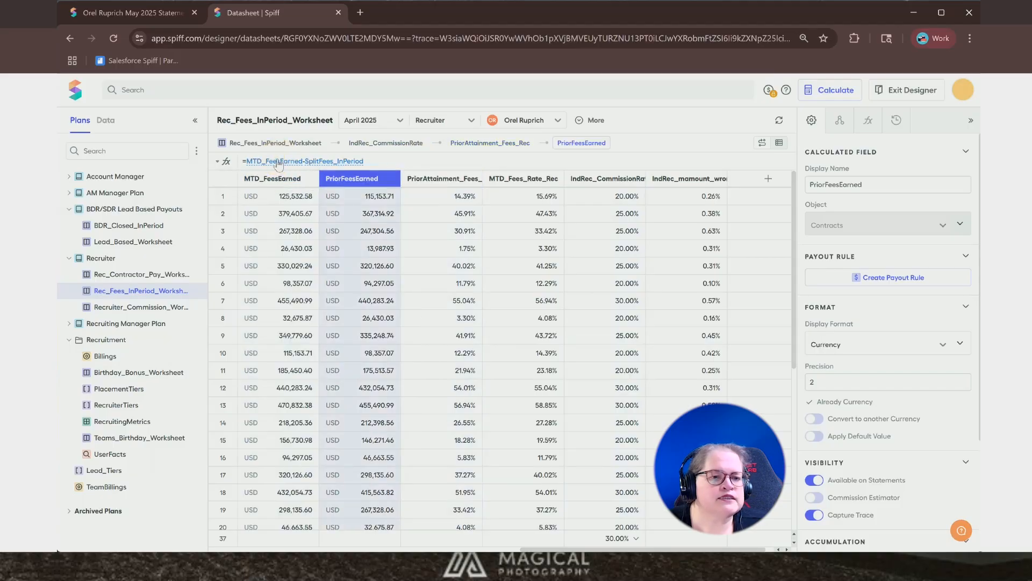
mouse_move(316, 168)
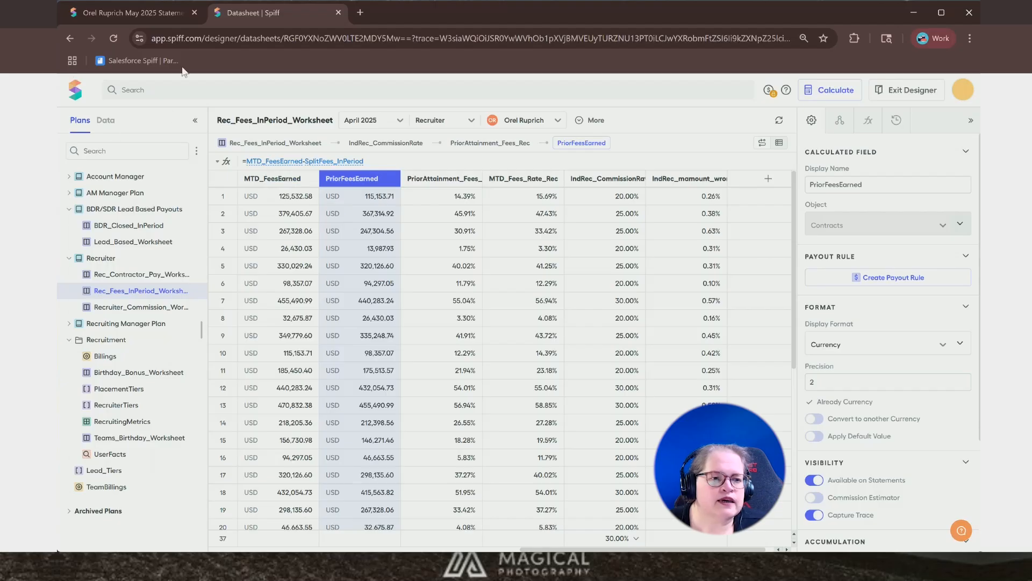
click(72, 41)
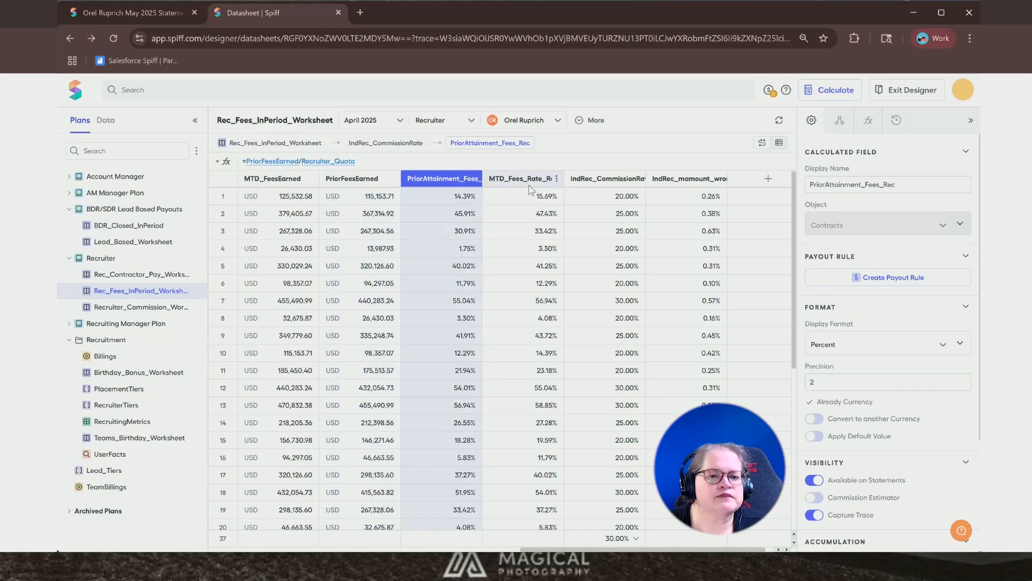
click(587, 183)
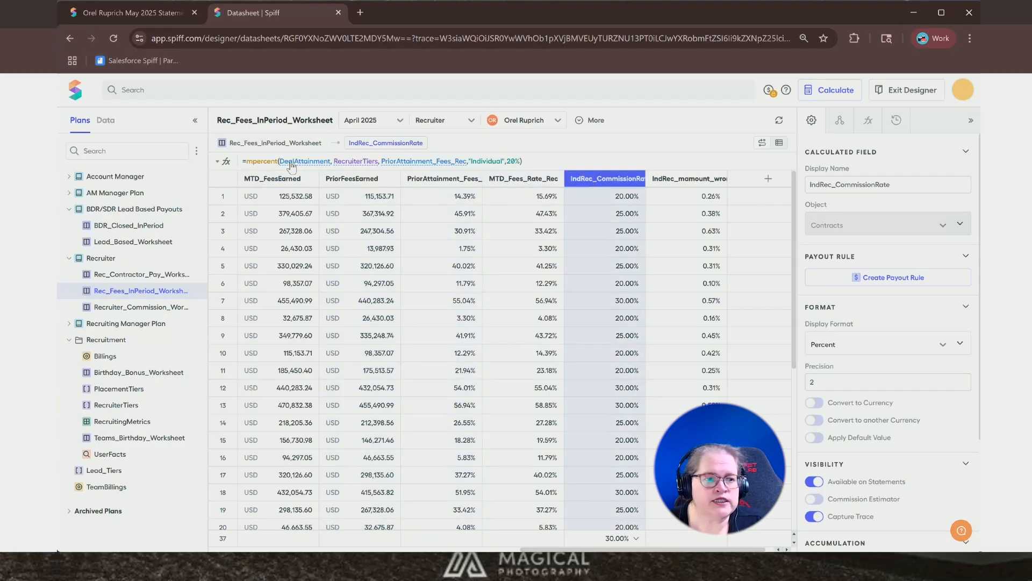
mouse_move(297, 170)
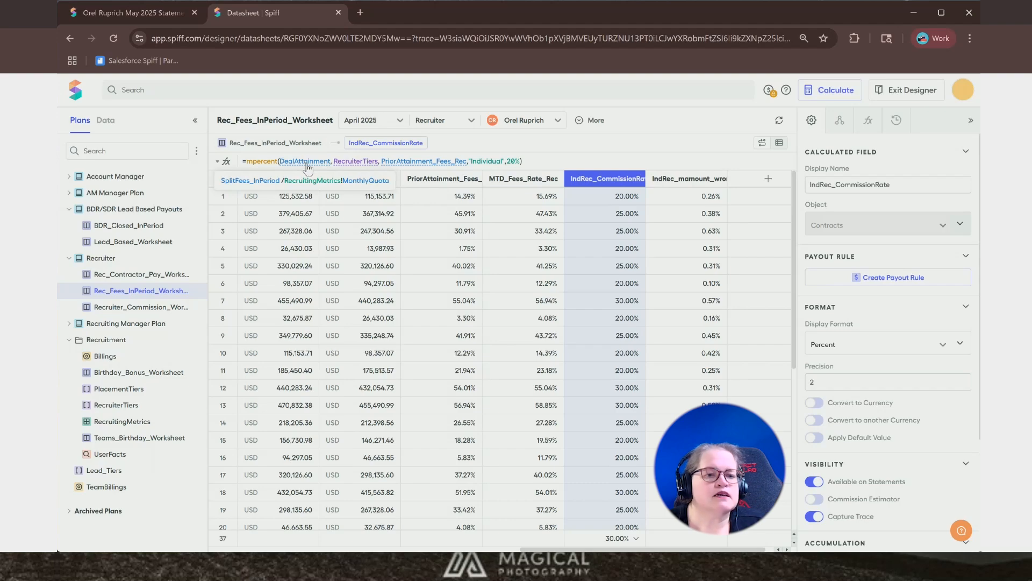
mouse_move(387, 163)
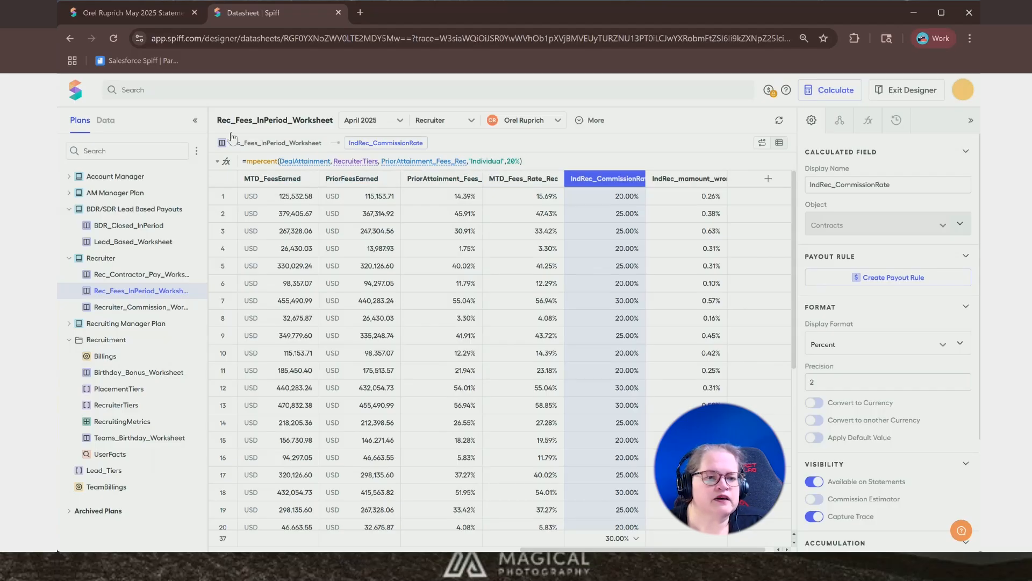
- Compare the mpercent function documentation with the mamount documentation opened from the IndRec_mamount_wrong formula
click(264, 163)
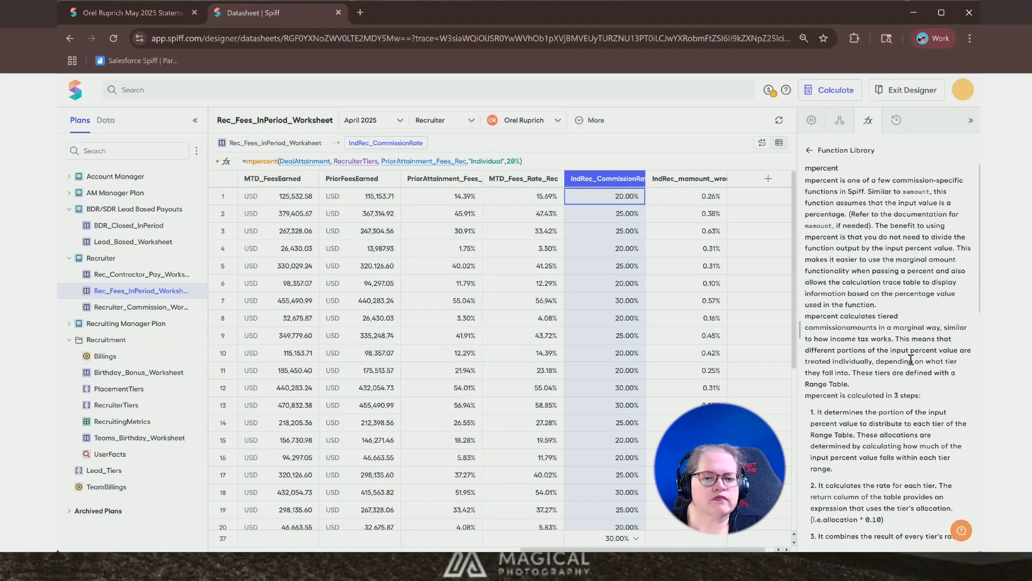
scroll(868, 374, down, 5)
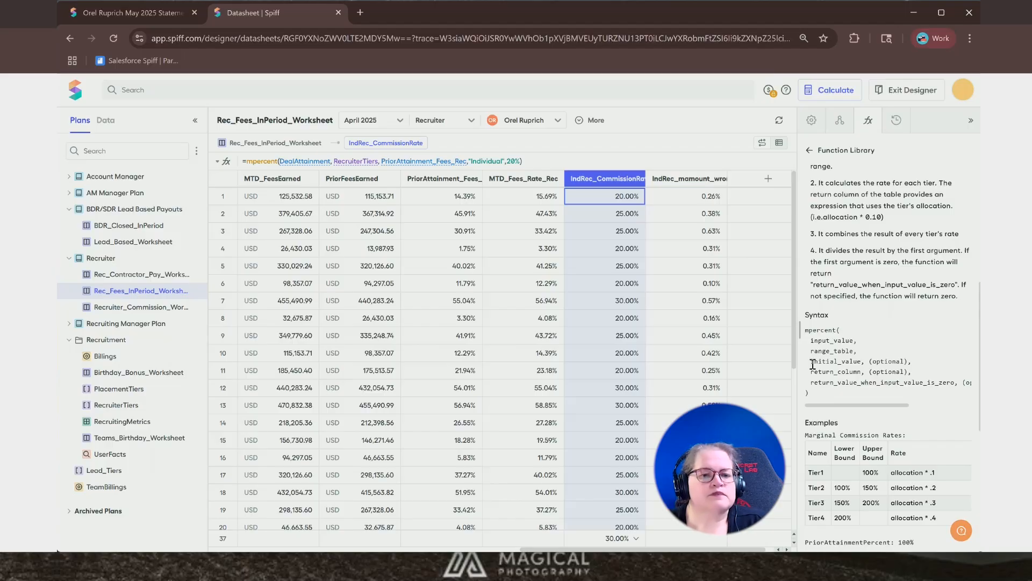
click(670, 180)
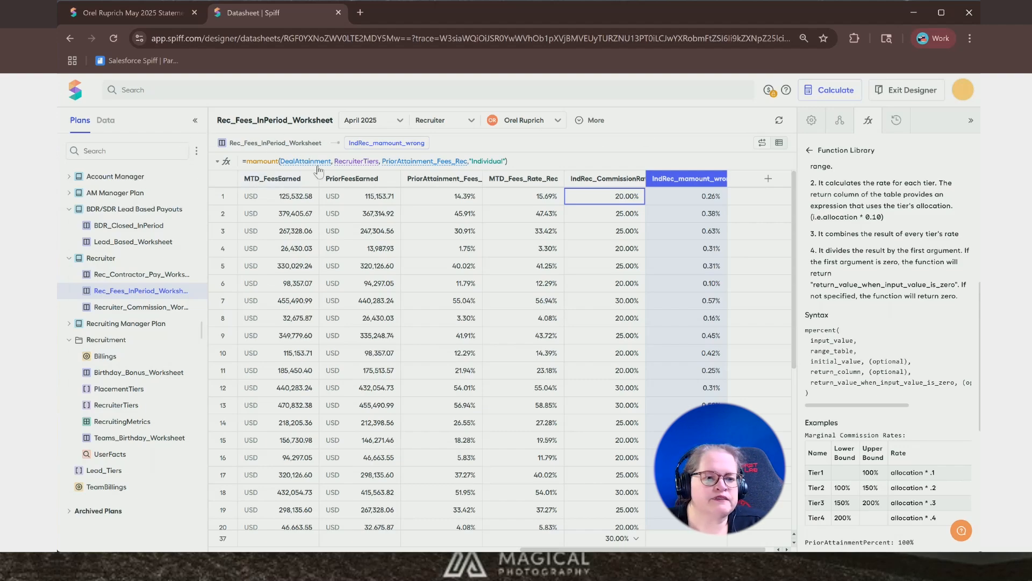
click(272, 163)
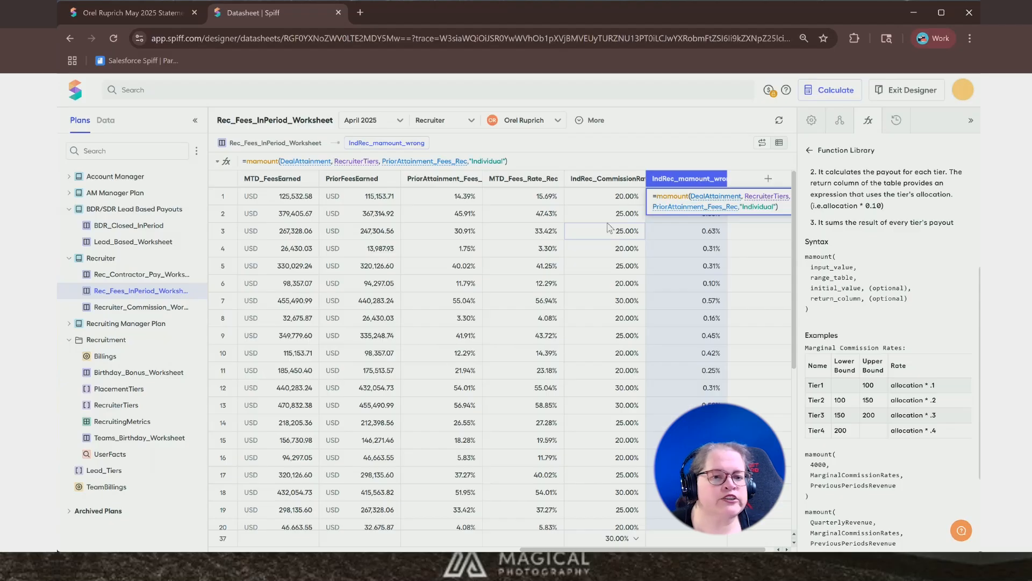
- Edit the IndRec_mamount_wrong formula to divide the mamount result by DealAttainment and save it
click(519, 161)
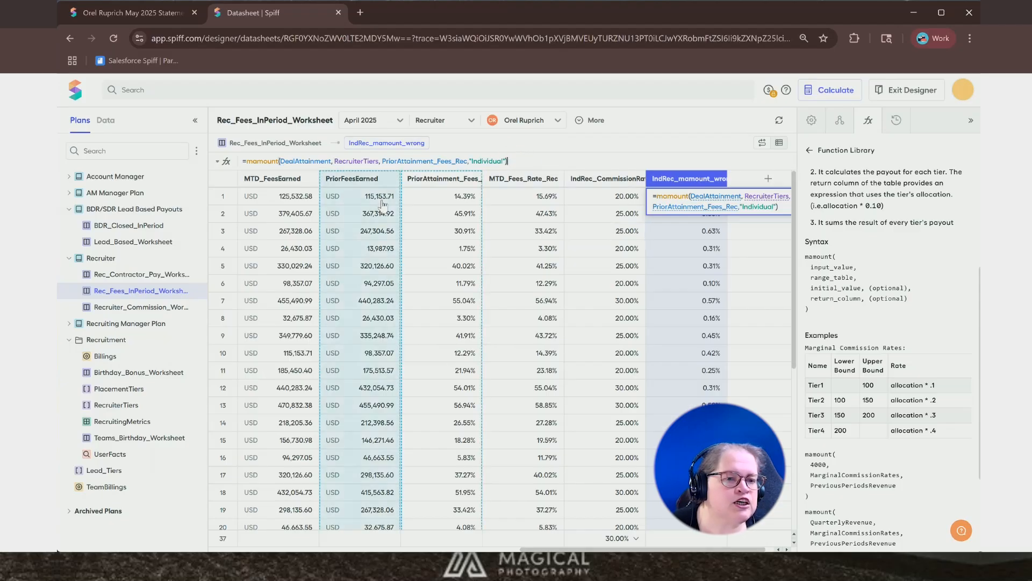
mouse_move(296, 165)
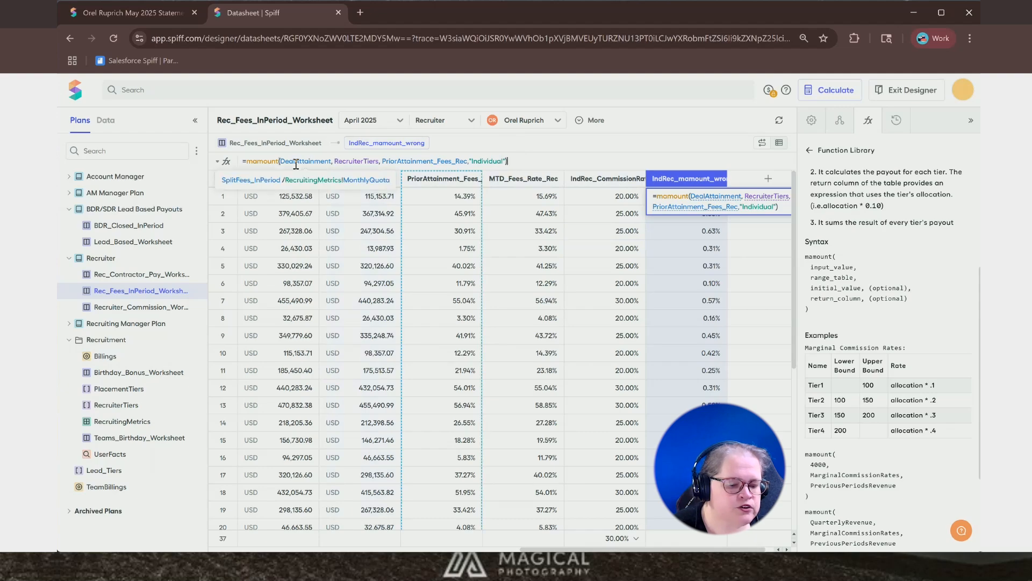
text(/Deal)
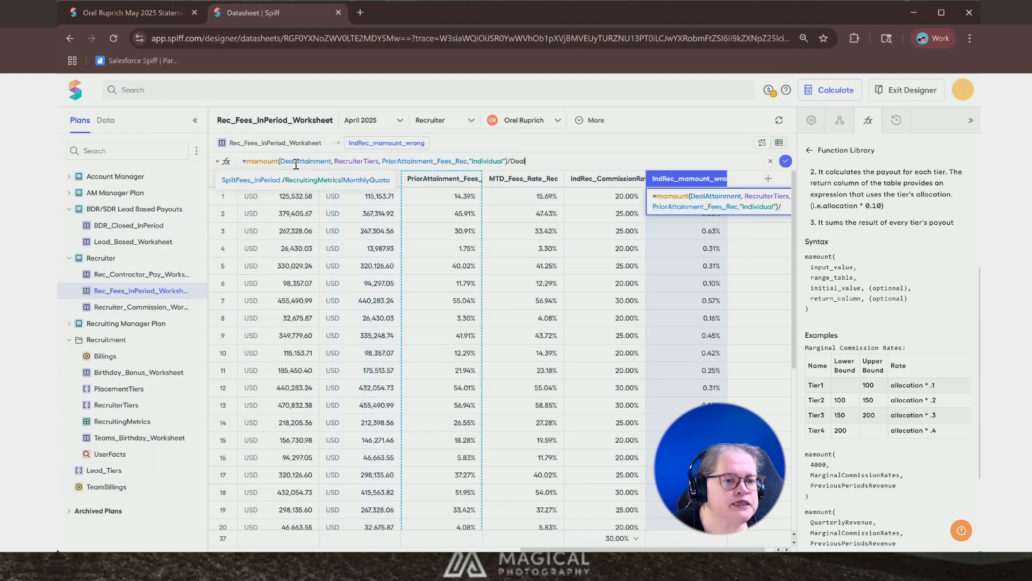
text(Attainm)
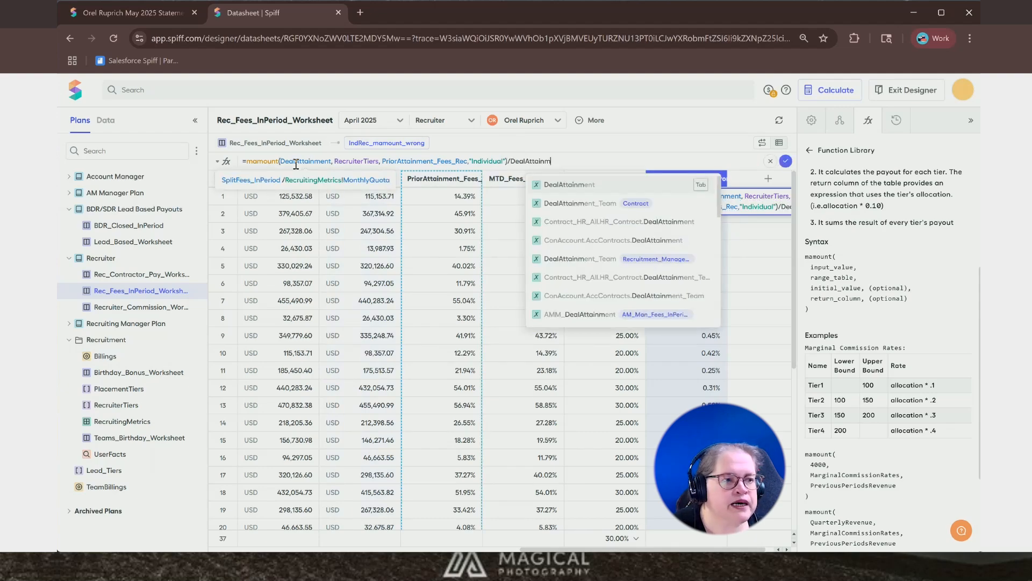
text(ent)
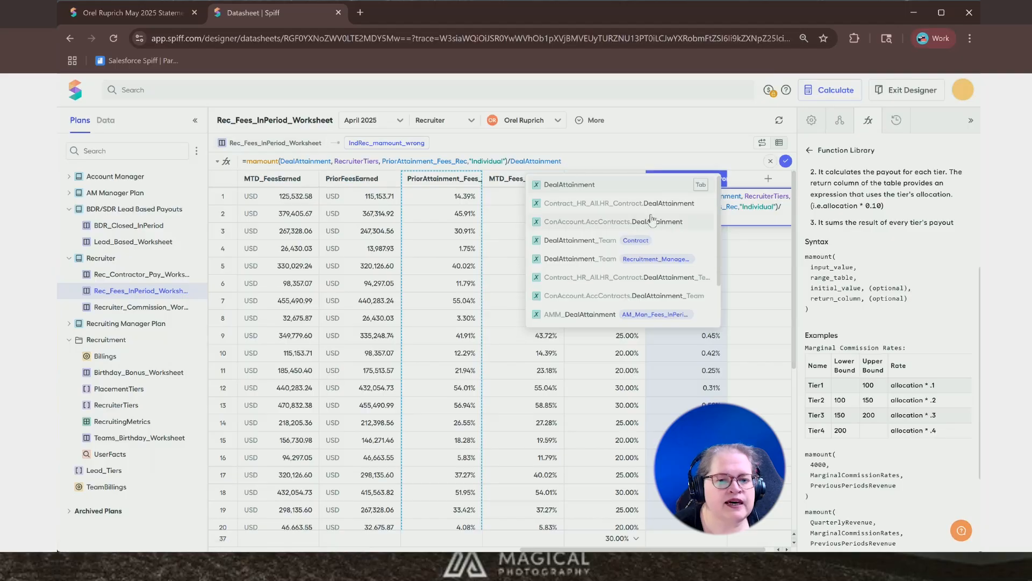
click(786, 160)
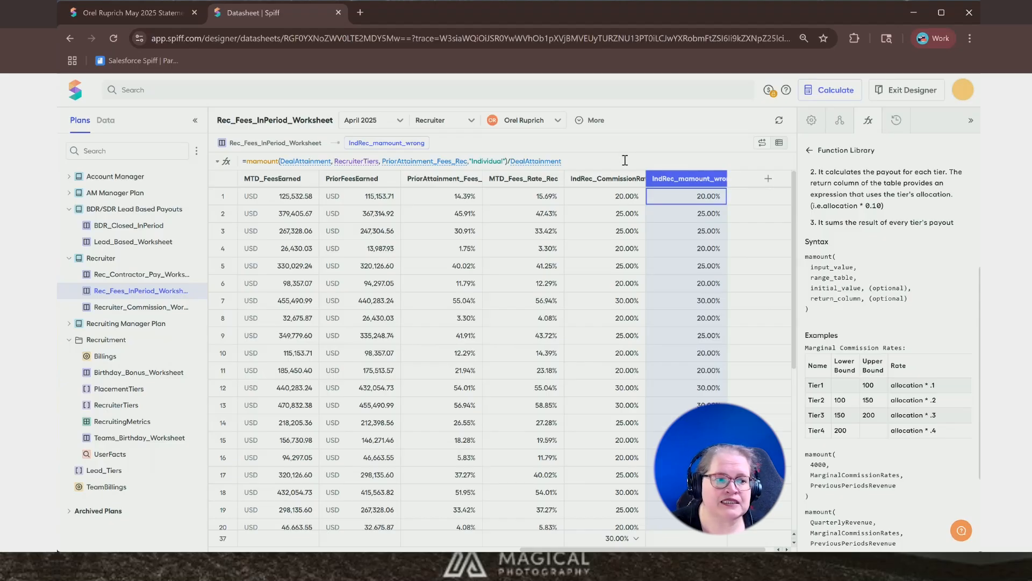
- Wrap the IndRec_mamount_wrong formula in an if that returns 20% when DealAttainment=0, and save it
click(598, 162)
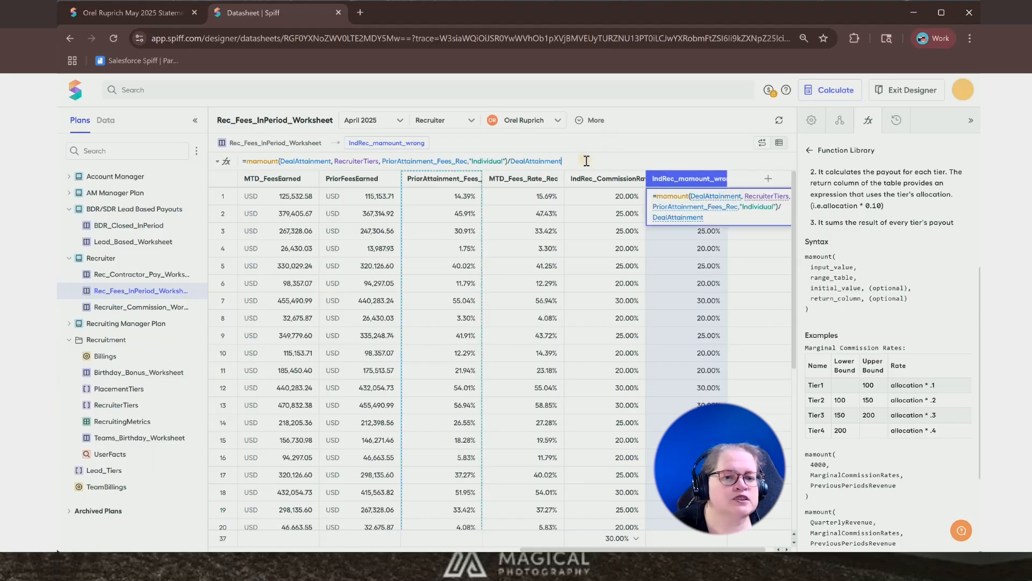
key(Left)
key(Left)
key(Left)
key(Left)
key(Left)
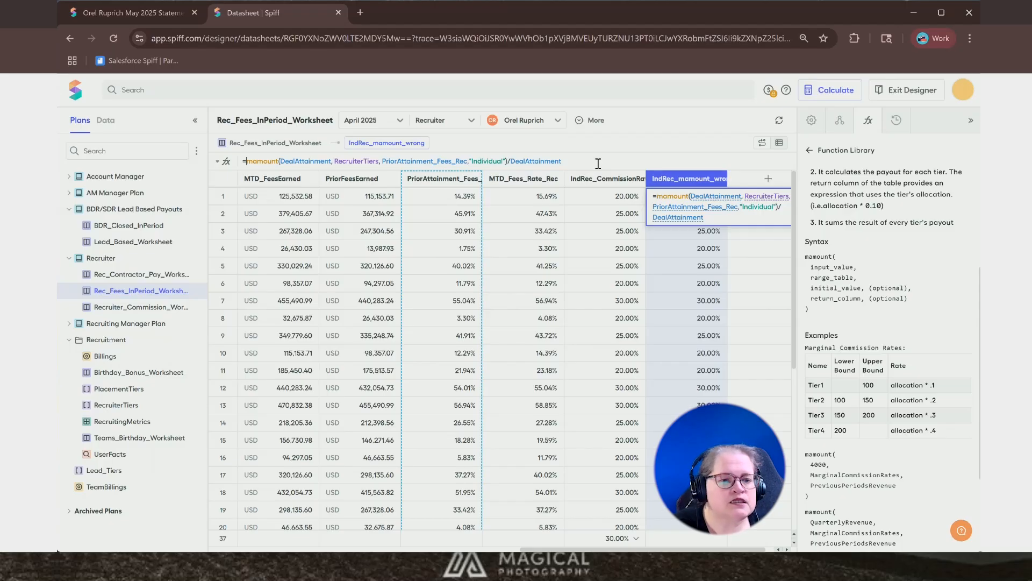
text(if(De)
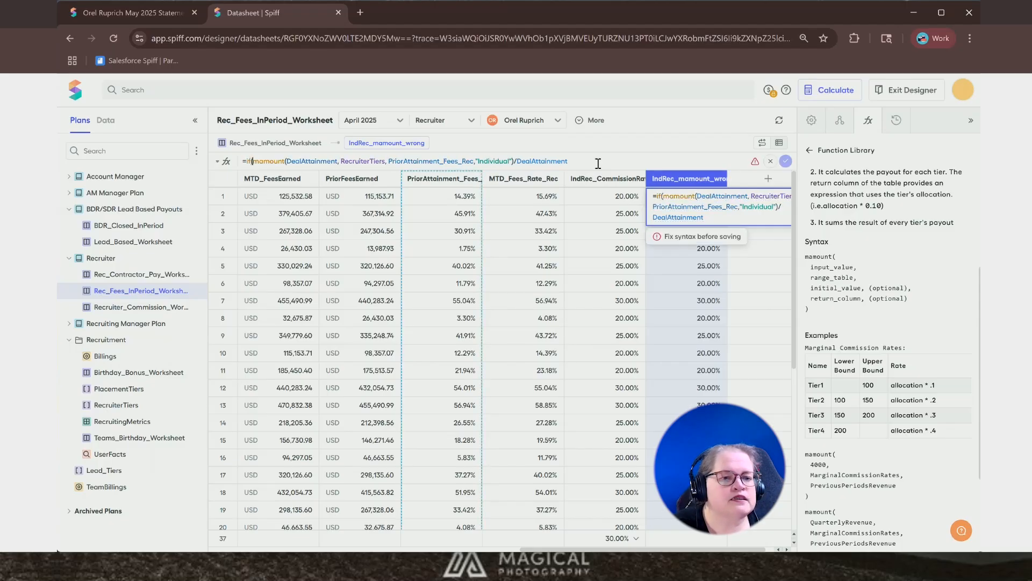
text(alAttainme)
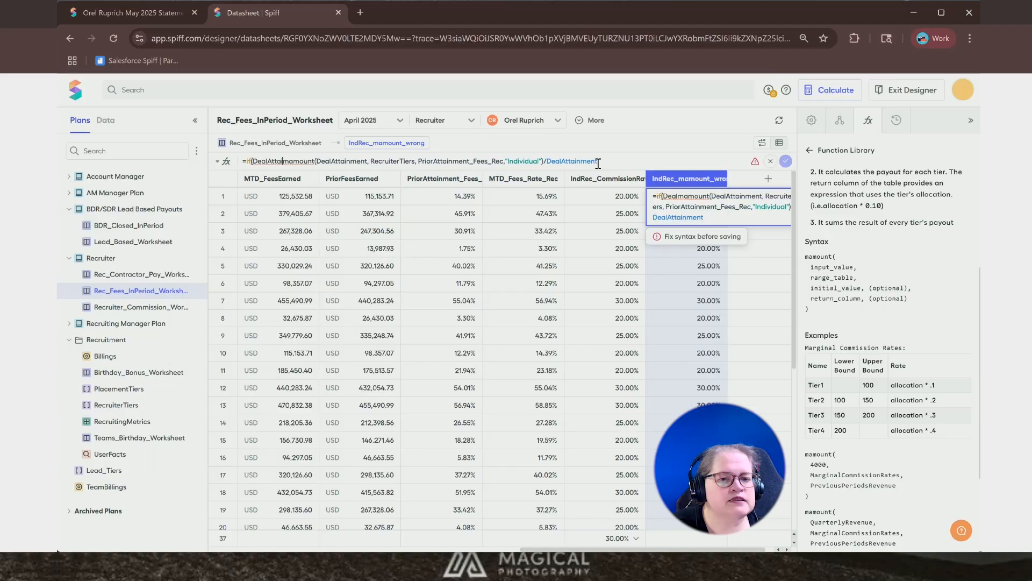
text(nt=0)
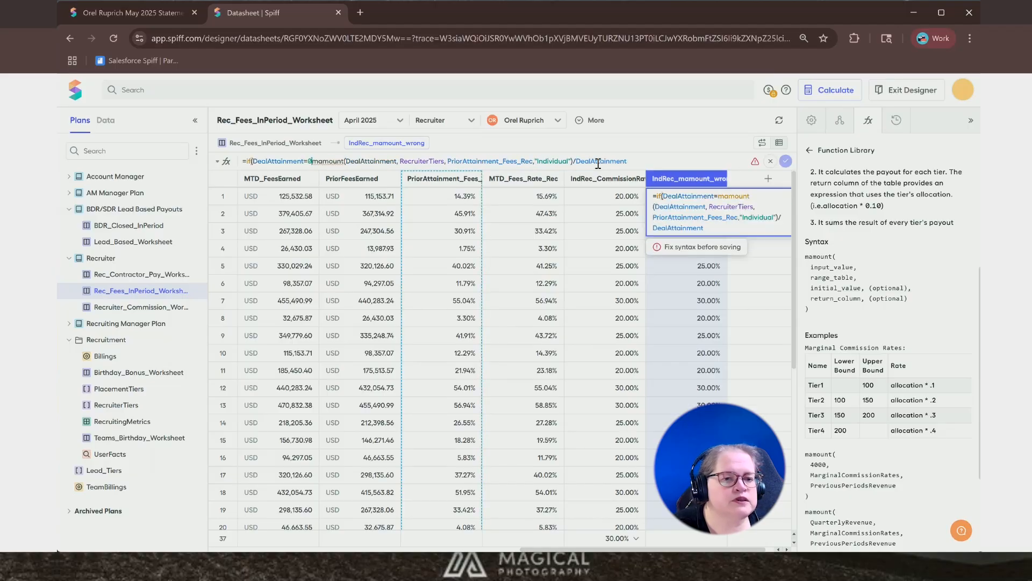
text(,)
text(20%)
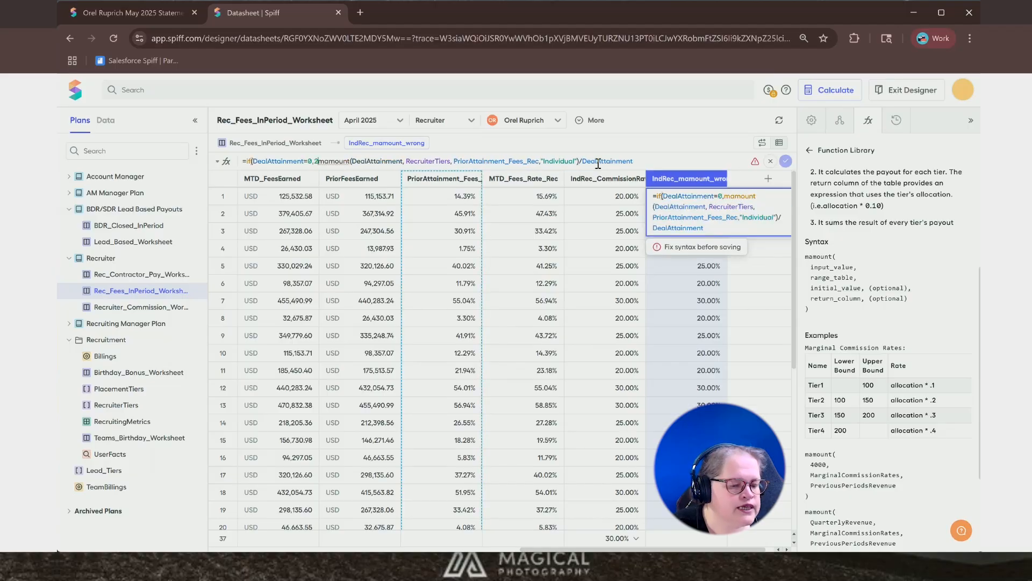
text(,)
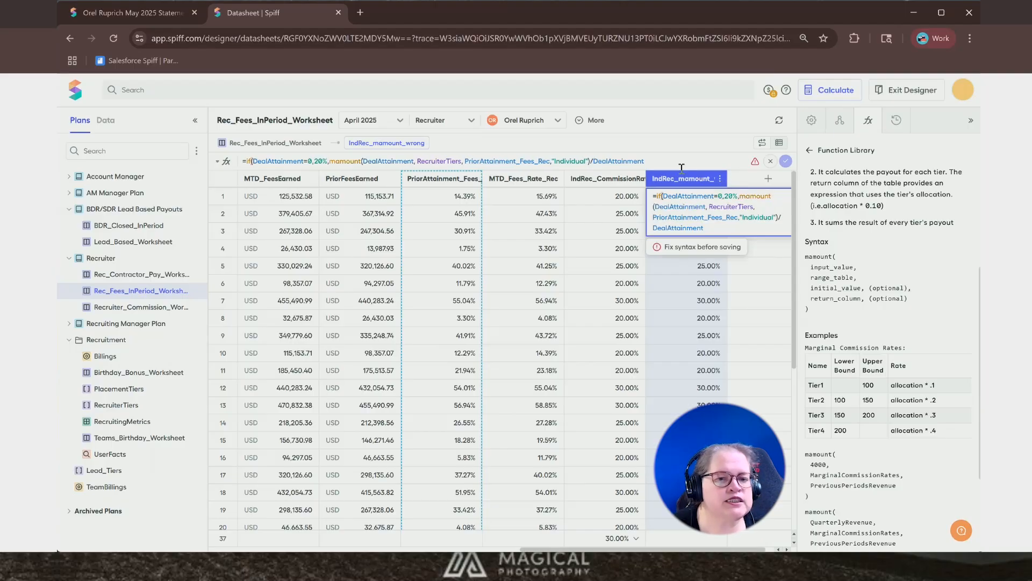
click(667, 157)
text())
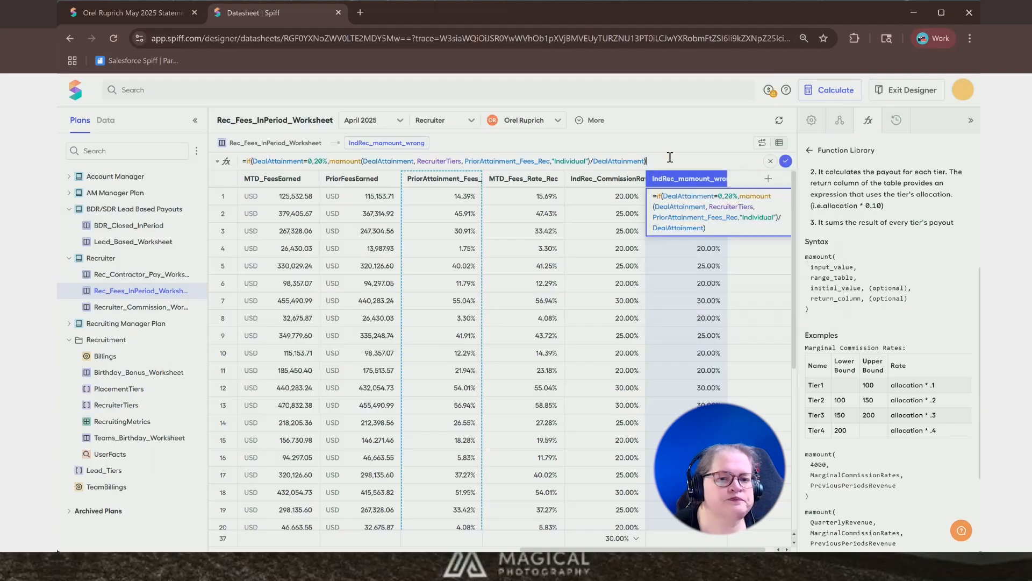
click(786, 161)
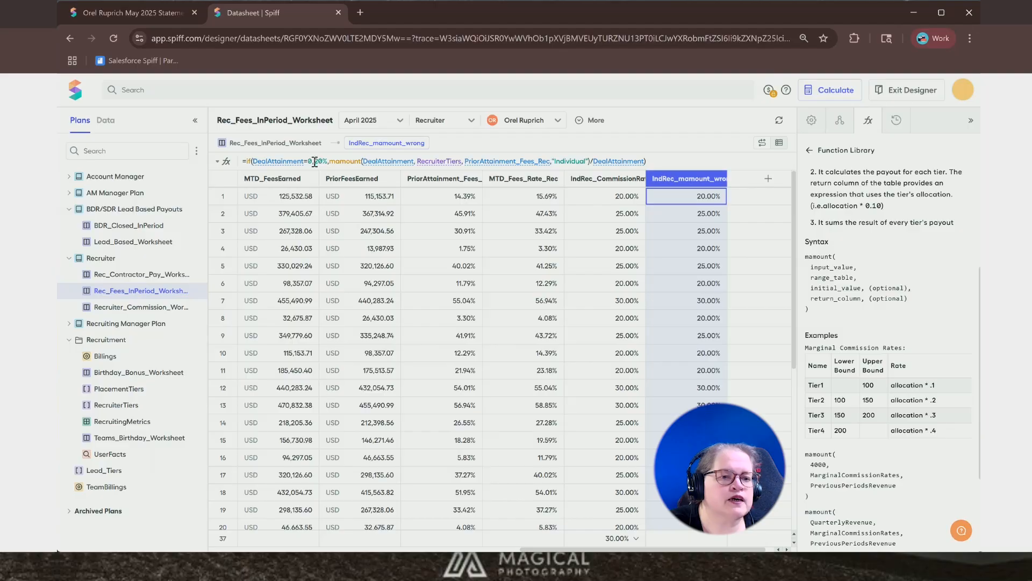
- Try replacing the 20% fallback with error("Deal Attainment 0%"), then restore 20% and save the formula
mouse_move(328, 161)
mouse_down()
mouse_move(253, 161)
mouse_move(318, 176)
mouse_up()
text(error())
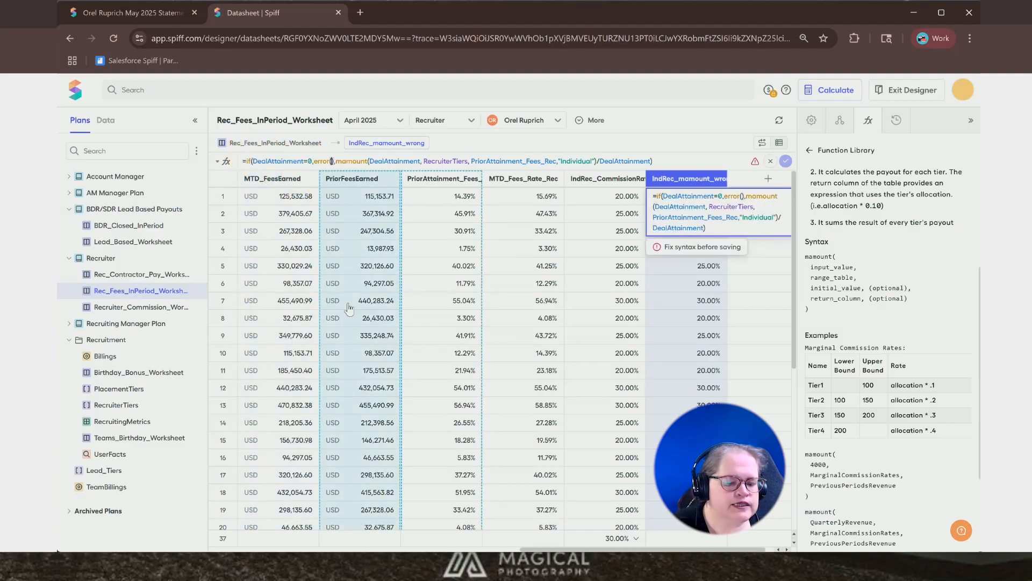
text("Deal Attainment 0%")
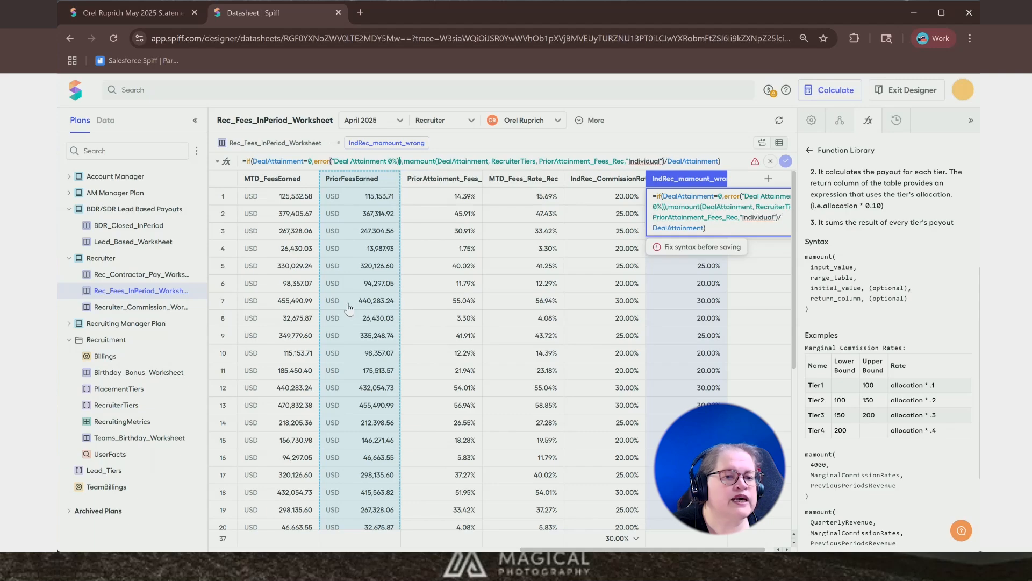
text(")
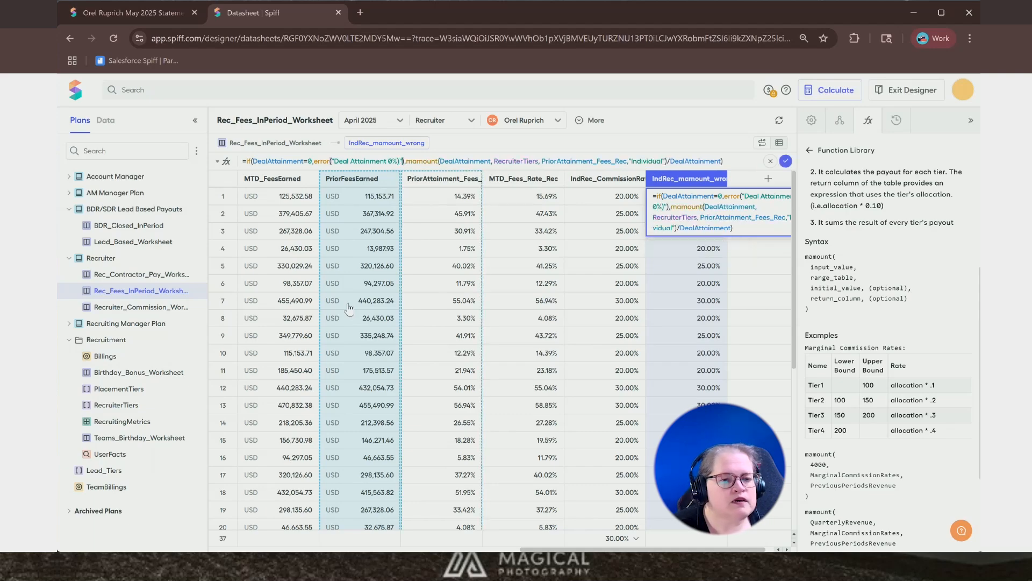
key(BackSpace)
key(BackSpace)
key(BackSpace)
key(BackSpace)
key(BackSpace)
key(BackSpace)
key(BackSpace)
key(BackSpace)
key(BackSpace)
key(BackSpace)
key(BackSpace)
key(BackSpace)
key(BackSpace)
key(BackSpace)
key(BackSpace)
key(BackSpace)
key(BackSpace)
key(BackSpace)
key(BackSpace)
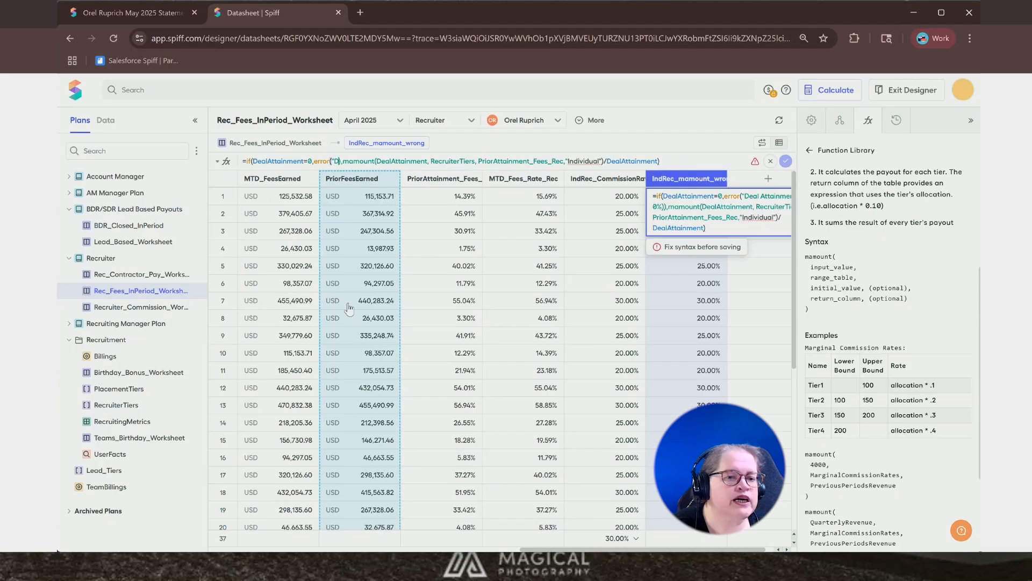
key(BackSpace)
key(BackSpace)
key(BackSpace)
key(BackSpace)
key(BackSpace)
key(BackSpace)
key(BackSpace)
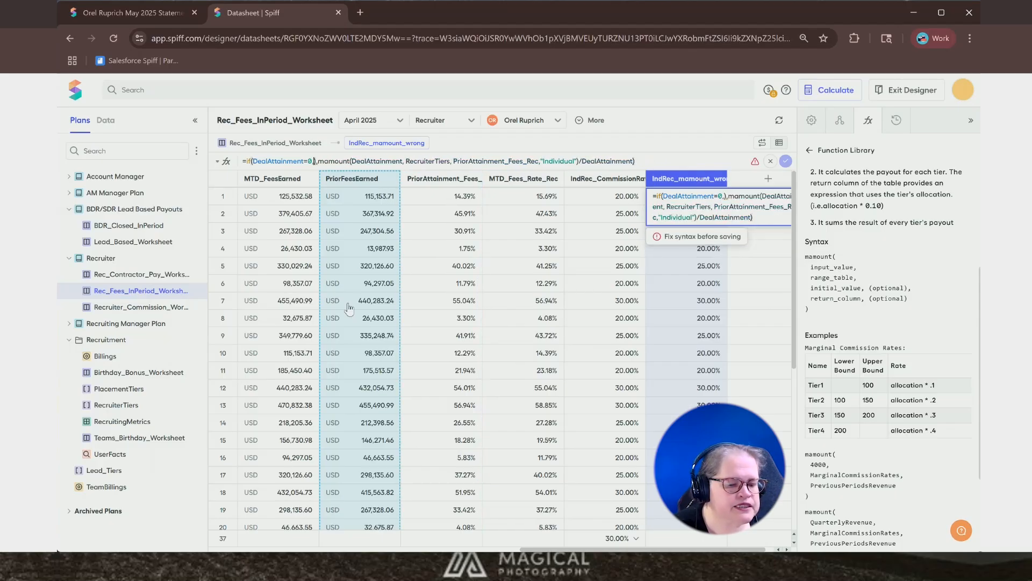
text(20%)
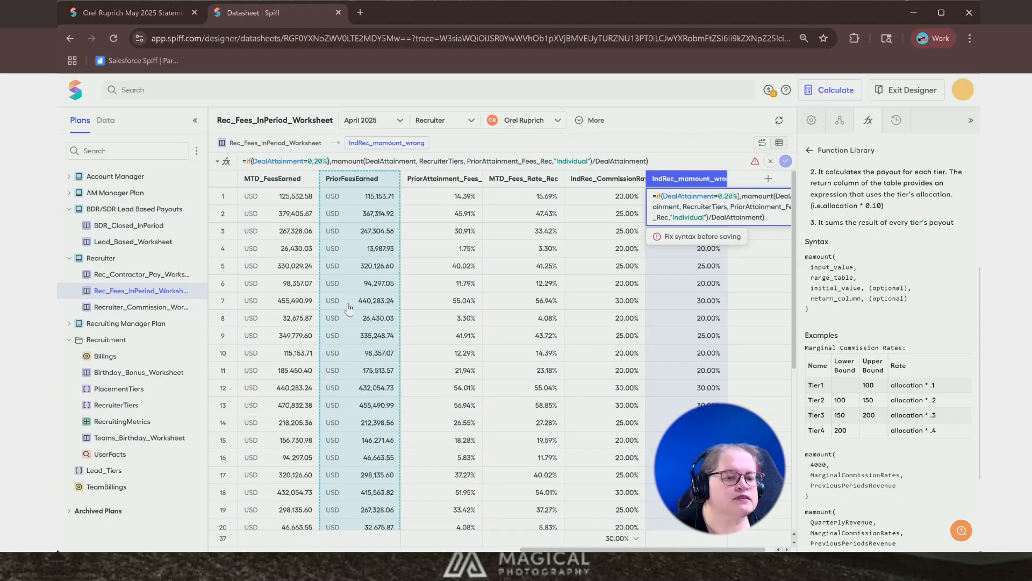
key(BackSpace)
text(,)
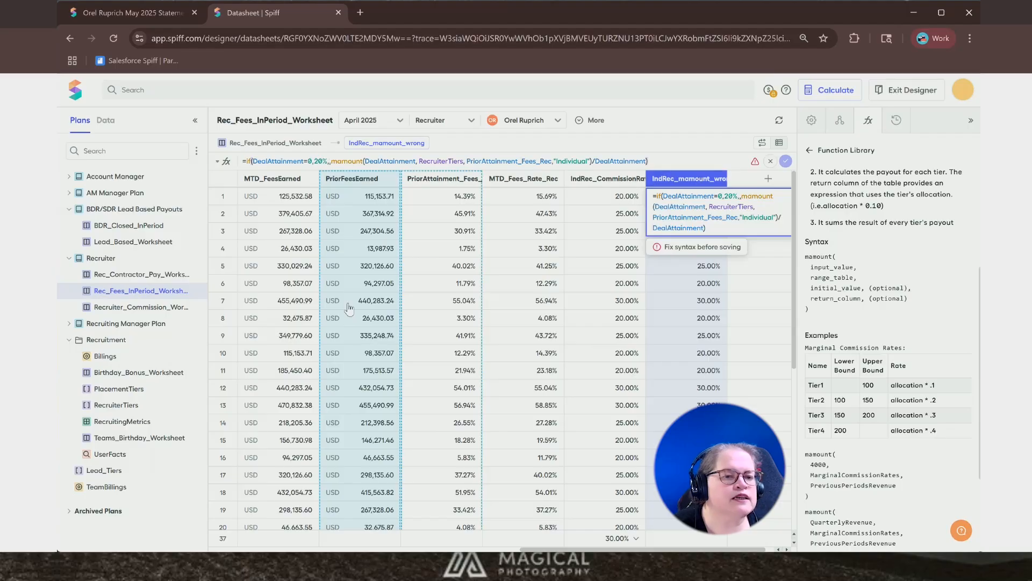
key(BackSpace)
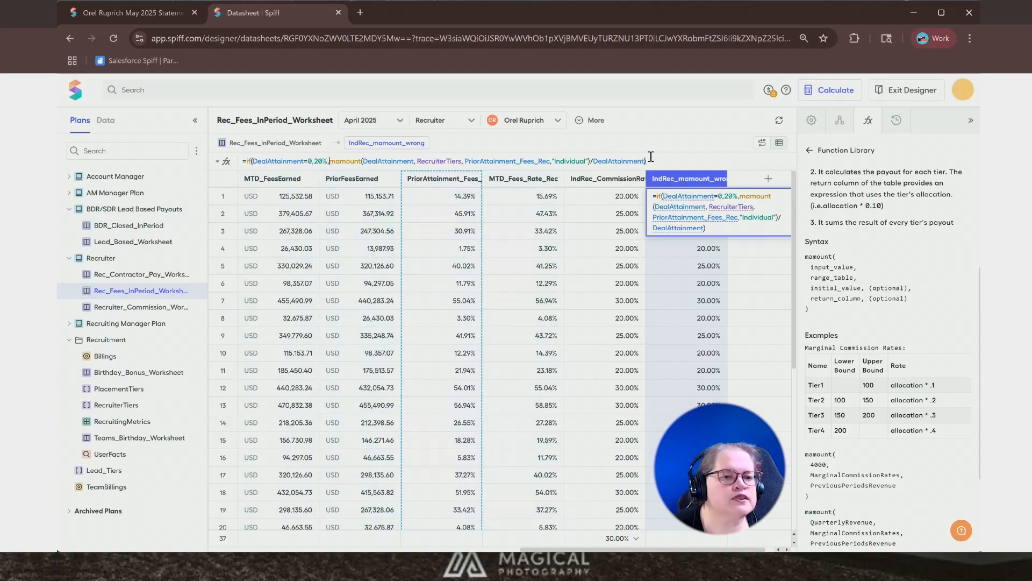
click(672, 161)
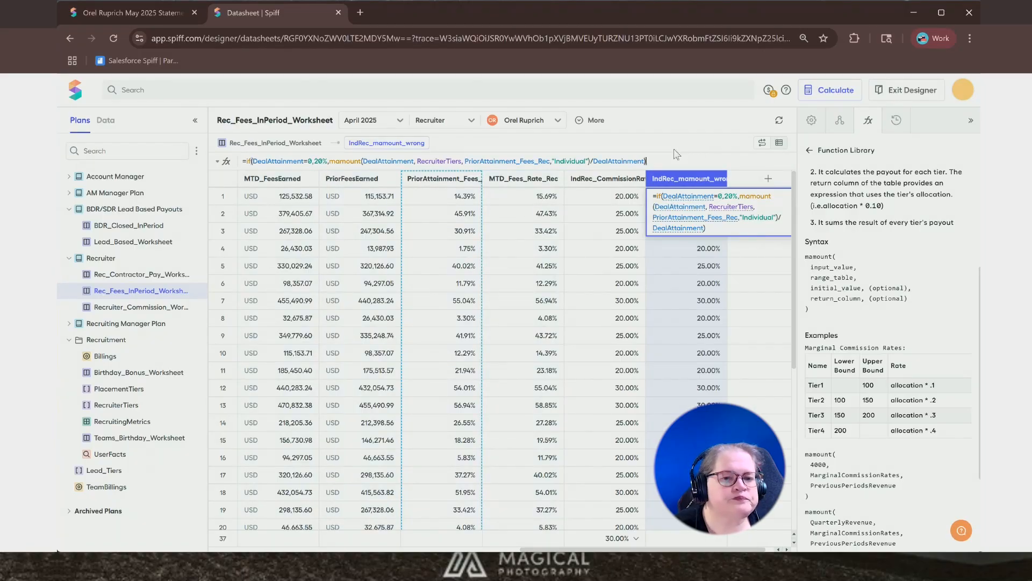
key(Return)
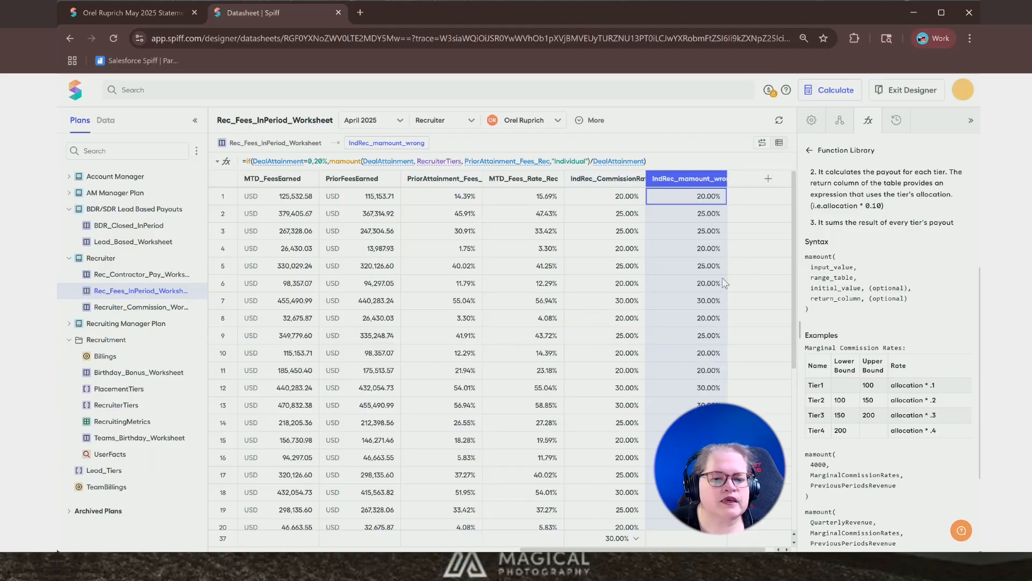
- Add a max summary field for the IndRec_mamount_wrong column and set its display format to Percent
click(712, 539)
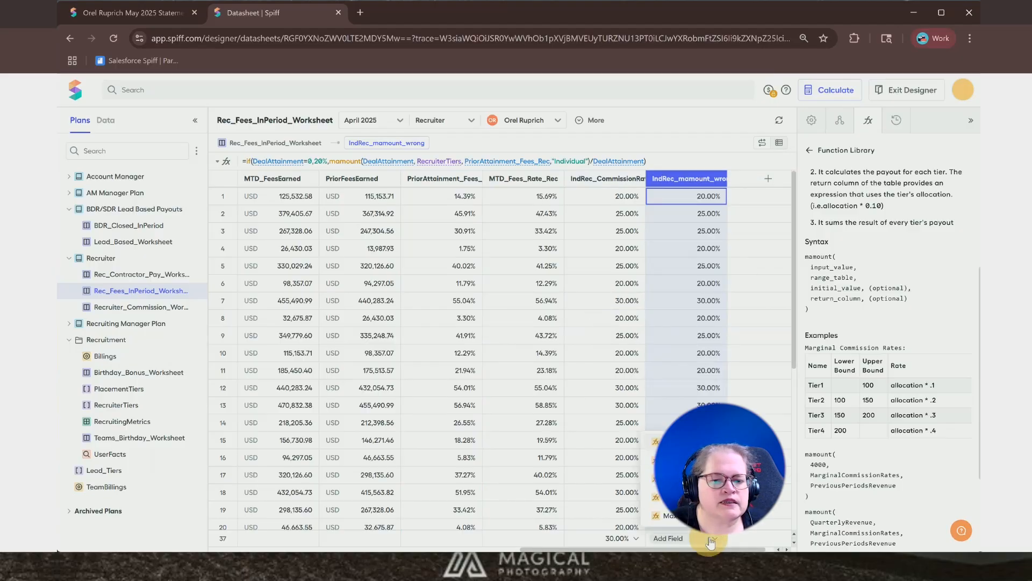
click(677, 518)
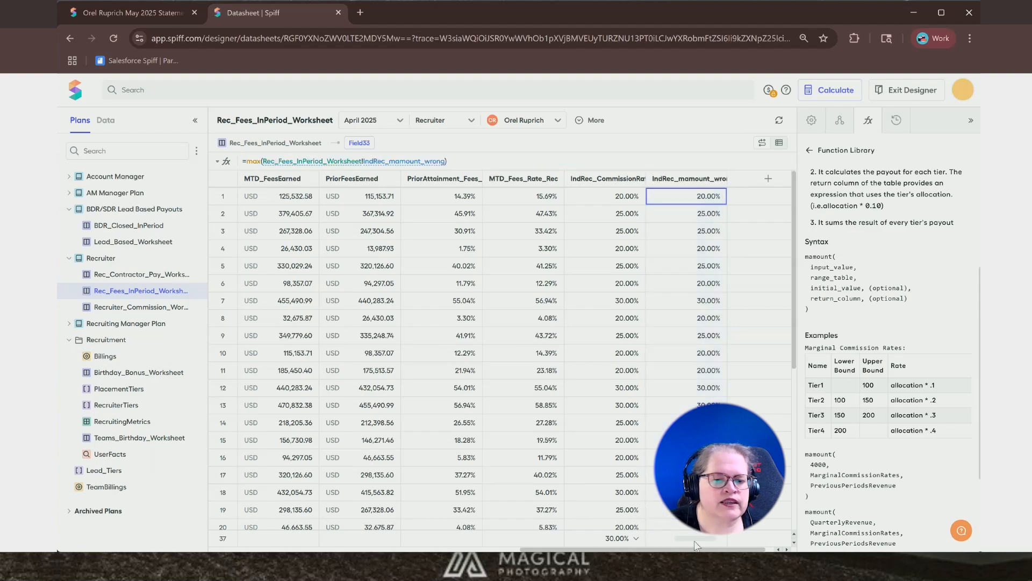
click(814, 122)
click(824, 300)
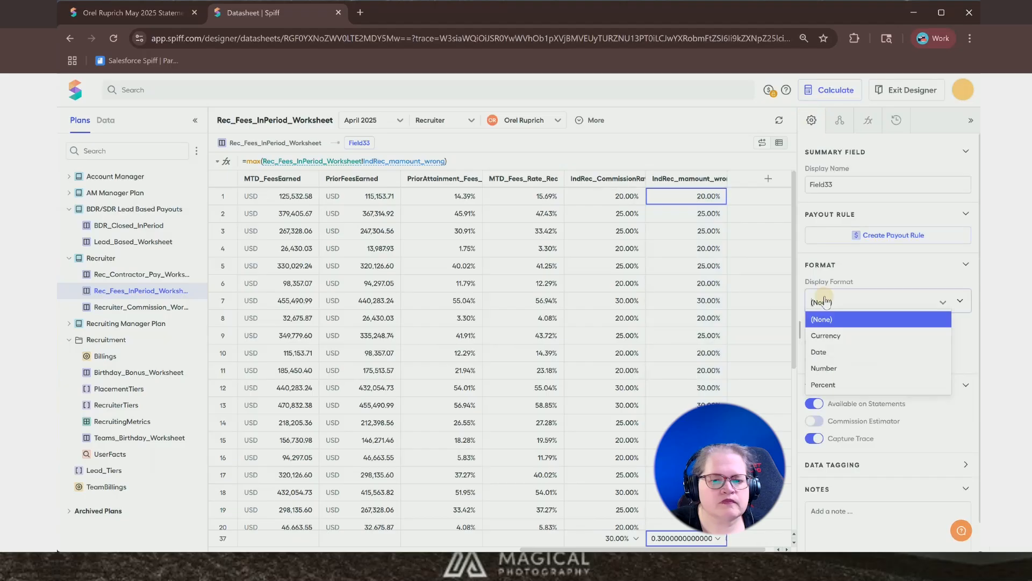
click(825, 385)
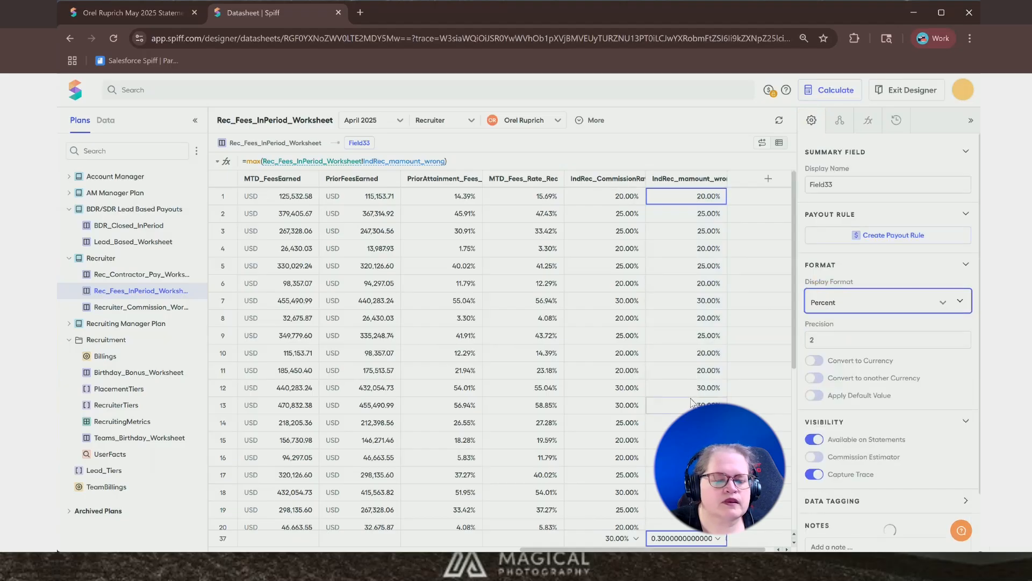